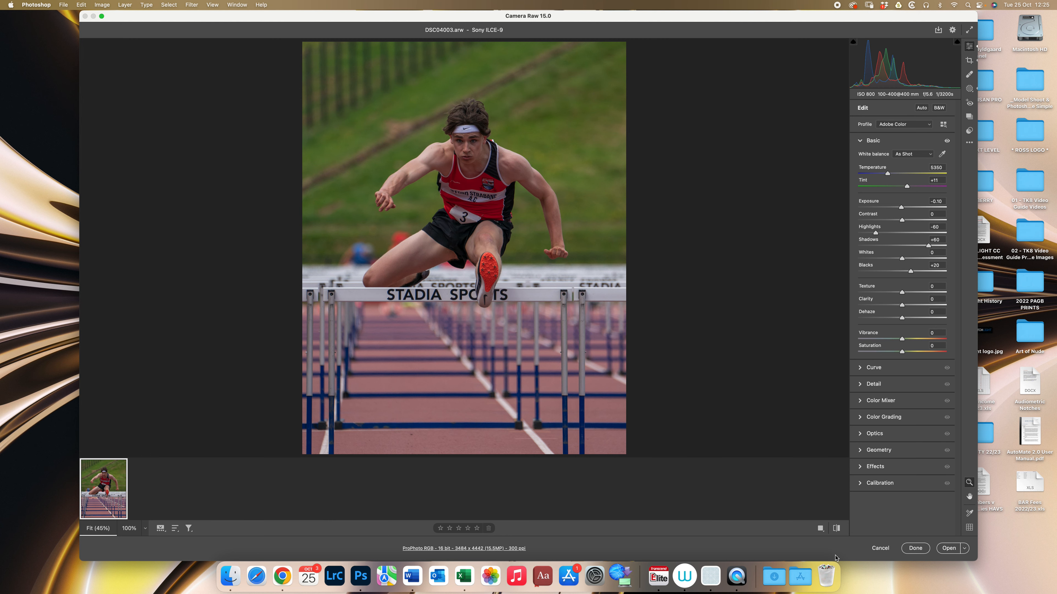
Open the raw hurdler photo for pixel editing and run the BRIGHTEN 15% action on it
{"action": "left_click", "coordinate": [950, 548]}
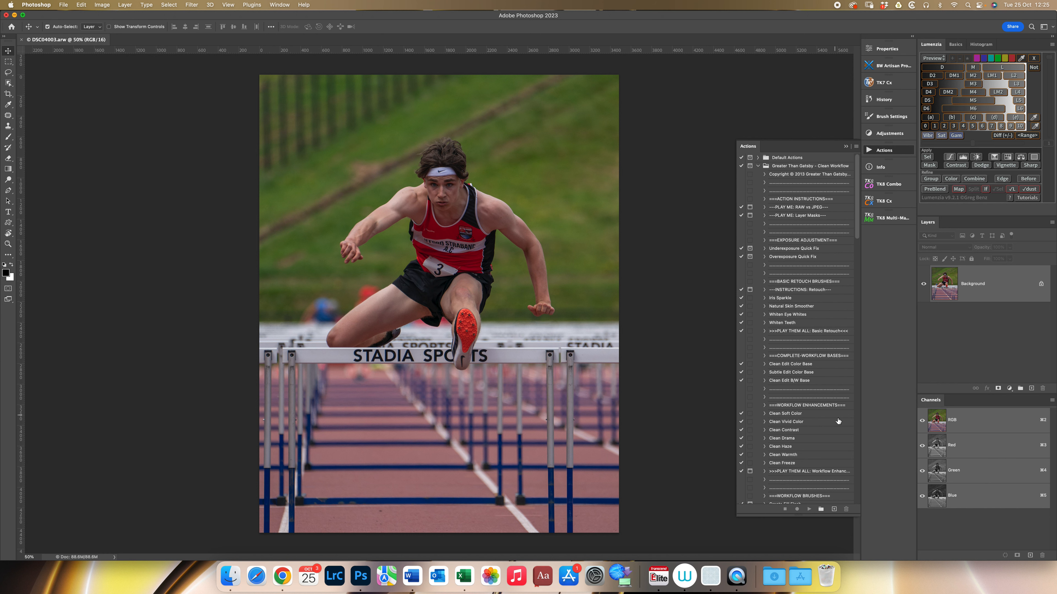
{"action": "scroll", "coordinate": [822, 415], "scroll_direction": "down", "scroll_amount": 20}
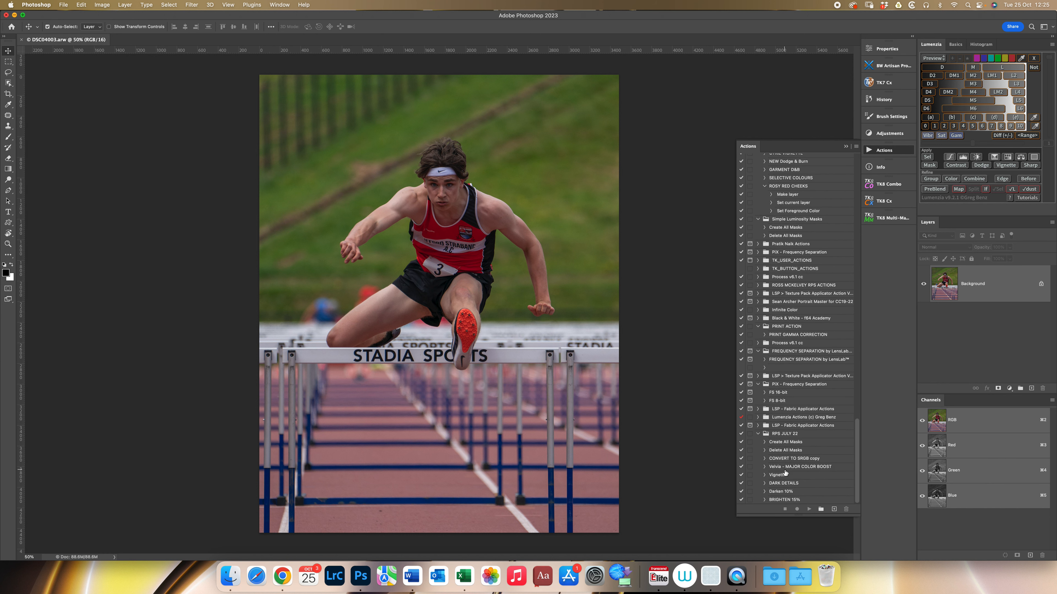
{"action": "left_click", "coordinate": [785, 500]}
{"action": "left_click", "coordinate": [809, 510]}
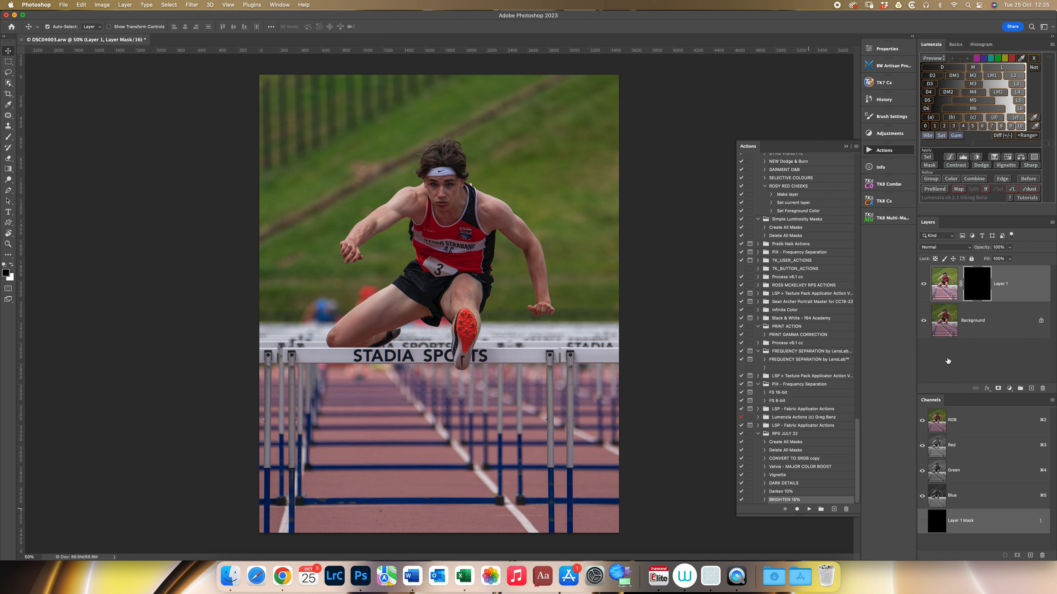
Paint white over the runner's face on the Layer 1 mask with a 100 px brush at 30% opacity and 100% flow, and compare the effect
{"action": "left_click", "coordinate": [977, 285], "text": "shift"}
{"action": "left_click", "coordinate": [978, 285], "text": "shift"}
{"action": "key", "text": "b"}
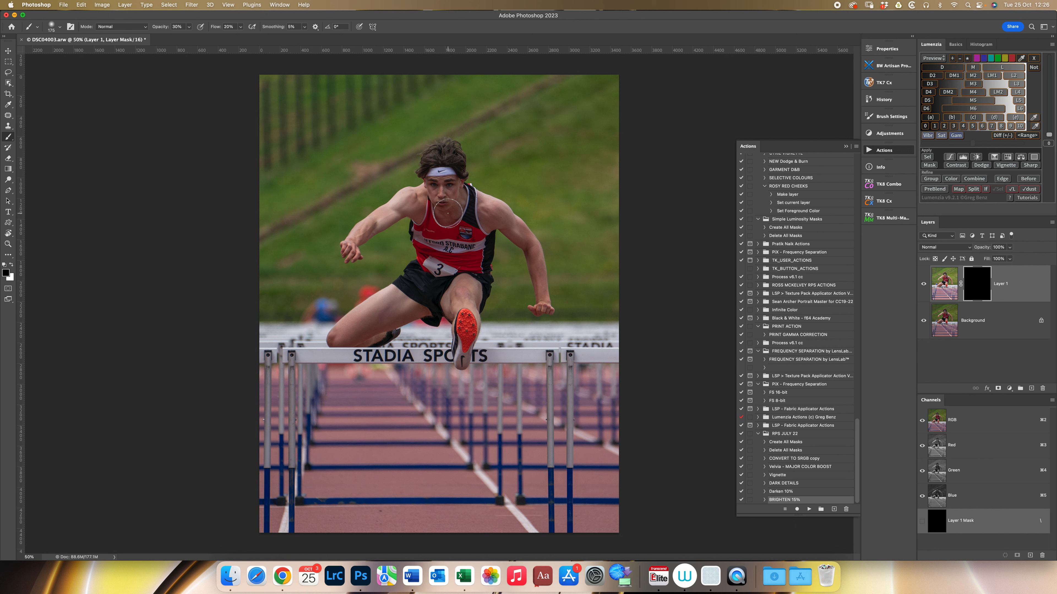
{"action": "key", "text": "bracketleft"}
{"action": "key", "text": "bracketleft"}
{"action": "key", "text": "bracketleft"}
{"action": "key", "text": "x"}
{"action": "key", "text": "bracketright"}
{"action": "key", "text": "bracketright"}
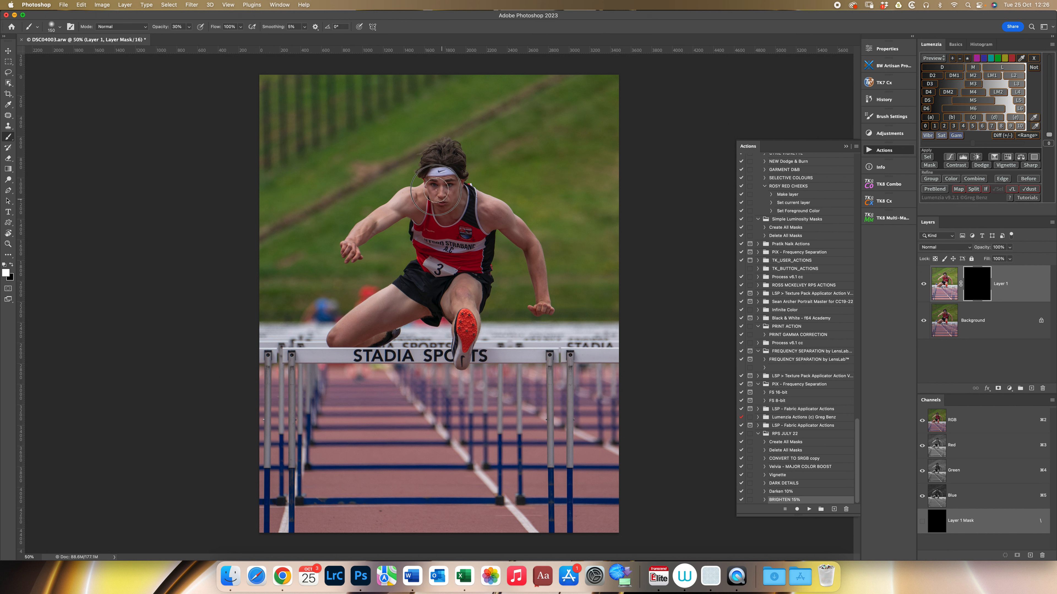
{"action": "left_click_drag", "start_coordinate": [436, 195], "coordinate": [447, 204]}
{"action": "left_click", "coordinate": [923, 284]}
{"action": "left_click", "coordinate": [923, 284]}
Soften the painted face mask with a Gaussian Blur of 150 pixels and repeat the same filter once
{"action": "left_click", "coordinate": [191, 5]}
{"action": "left_click", "coordinate": [323, 99]}
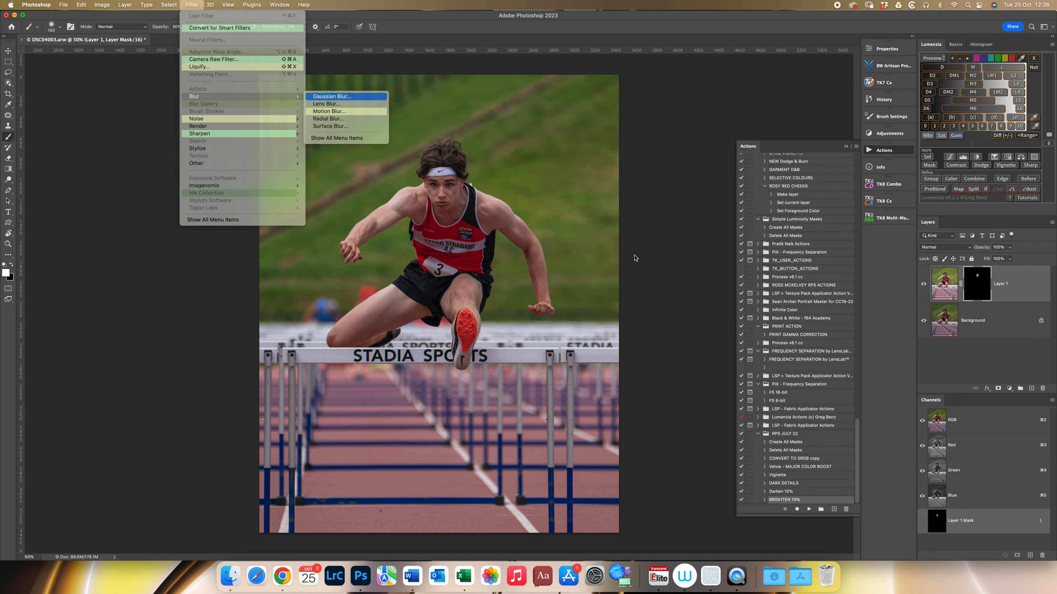
{"action": "type", "text": "150"}
{"action": "key", "text": "Tab"}
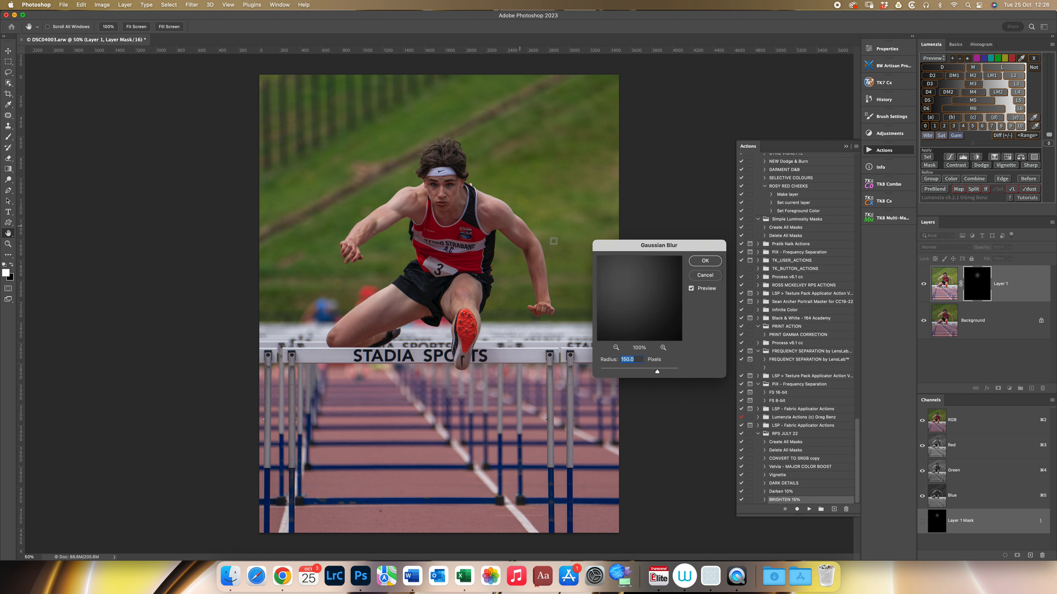
{"action": "left_click", "coordinate": [704, 262]}
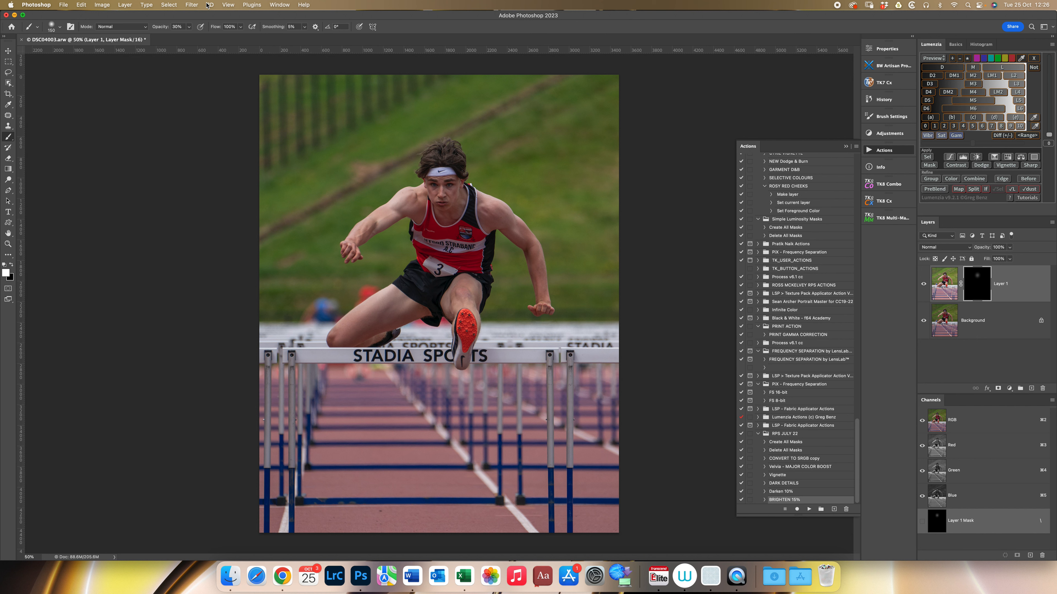
{"action": "left_click", "coordinate": [192, 5]}
{"action": "left_click", "coordinate": [201, 16]}
Display the mask alone and strengthen it with Levels, white input 155 and midtones 1.34, and return to the normal layer view
{"action": "left_click", "coordinate": [977, 288], "text": "alt"}
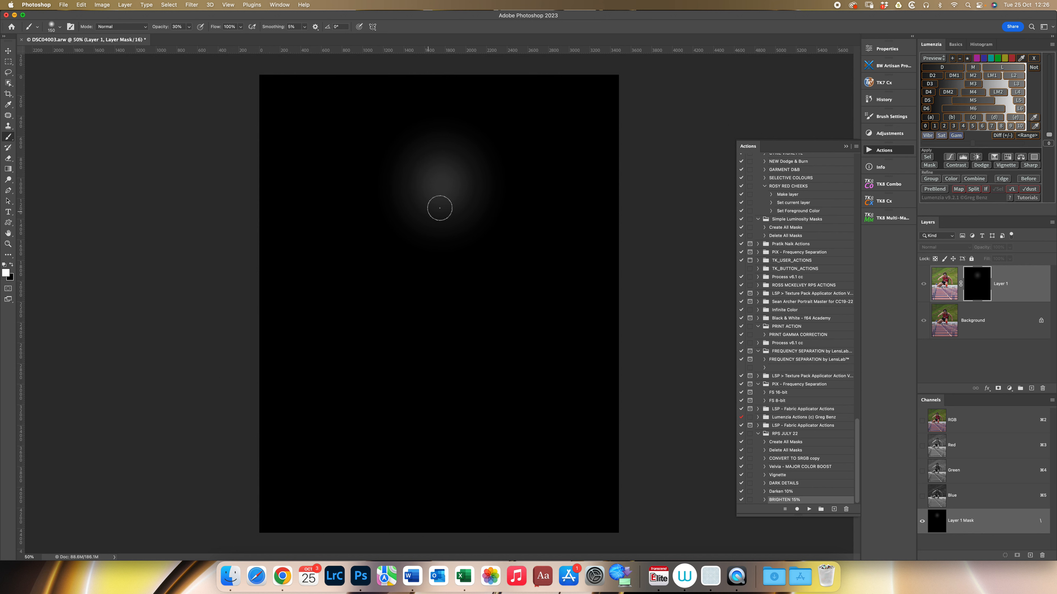
{"action": "left_click", "coordinate": [105, 5]}
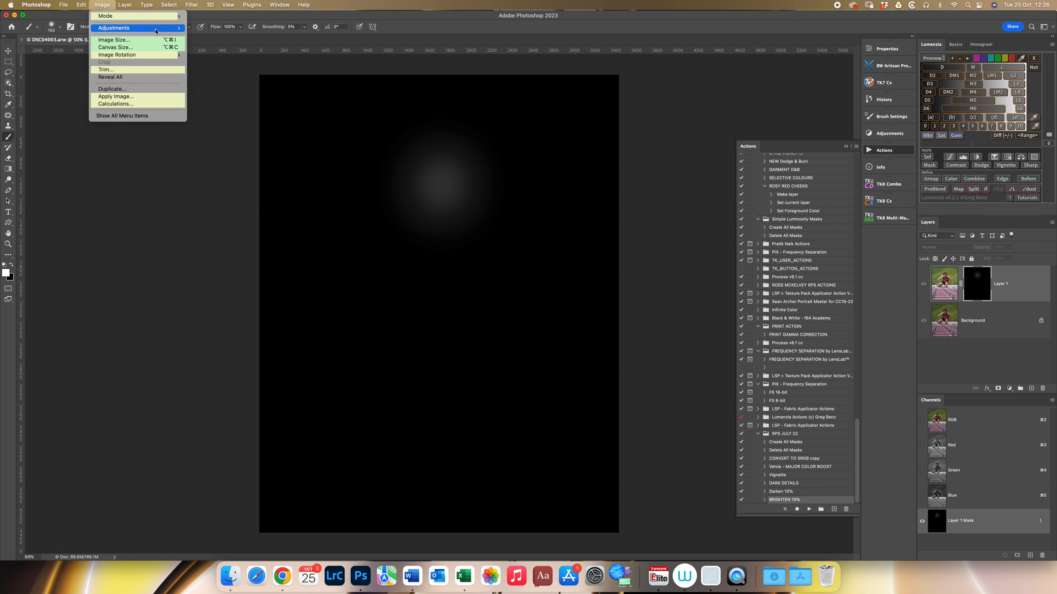
{"action": "mouse_move", "coordinate": [156, 31]}
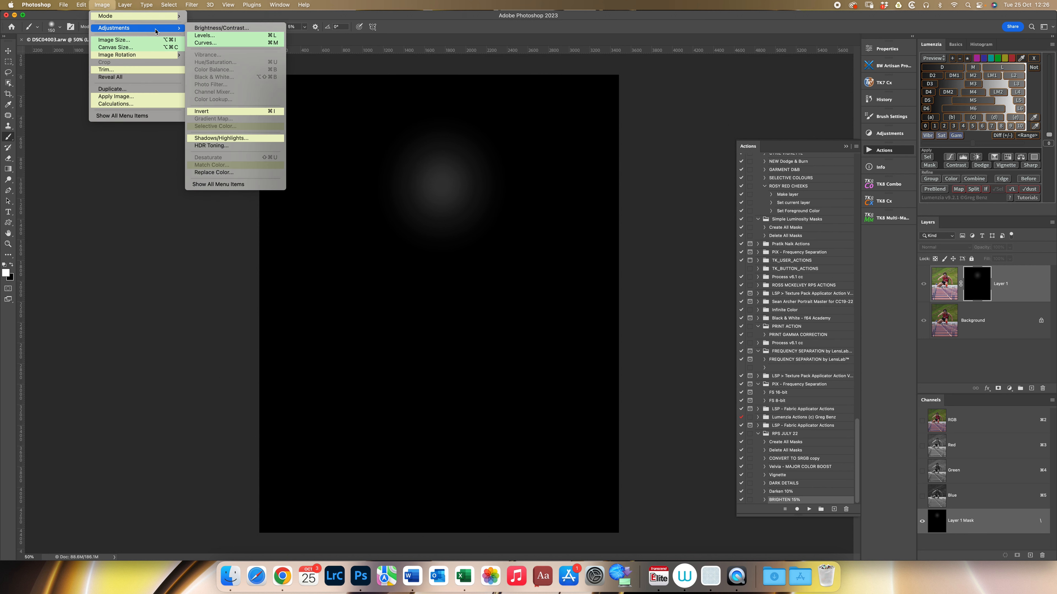
{"action": "left_click", "coordinate": [206, 35]}
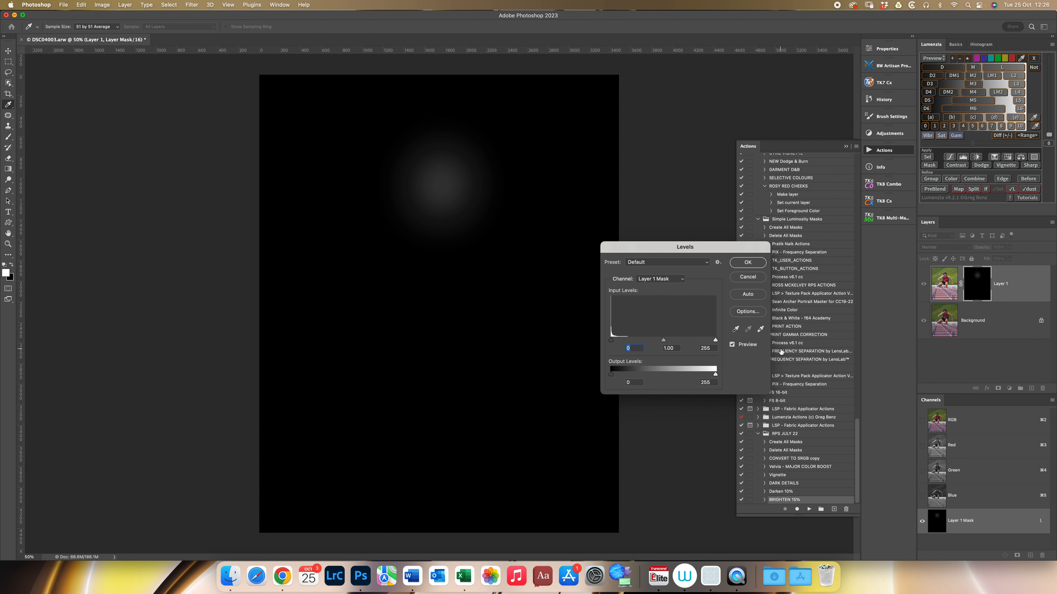
{"action": "left_click_drag", "start_coordinate": [716, 342], "coordinate": [635, 342]}
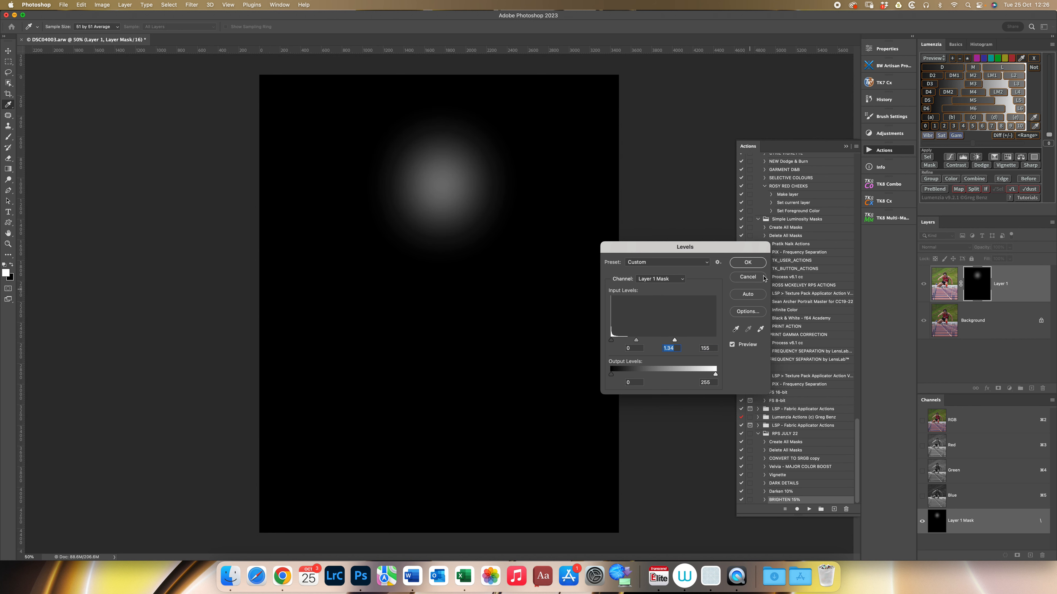
{"action": "left_click", "coordinate": [748, 263]}
{"action": "key", "text": "b"}
{"action": "left_click", "coordinate": [945, 293]}
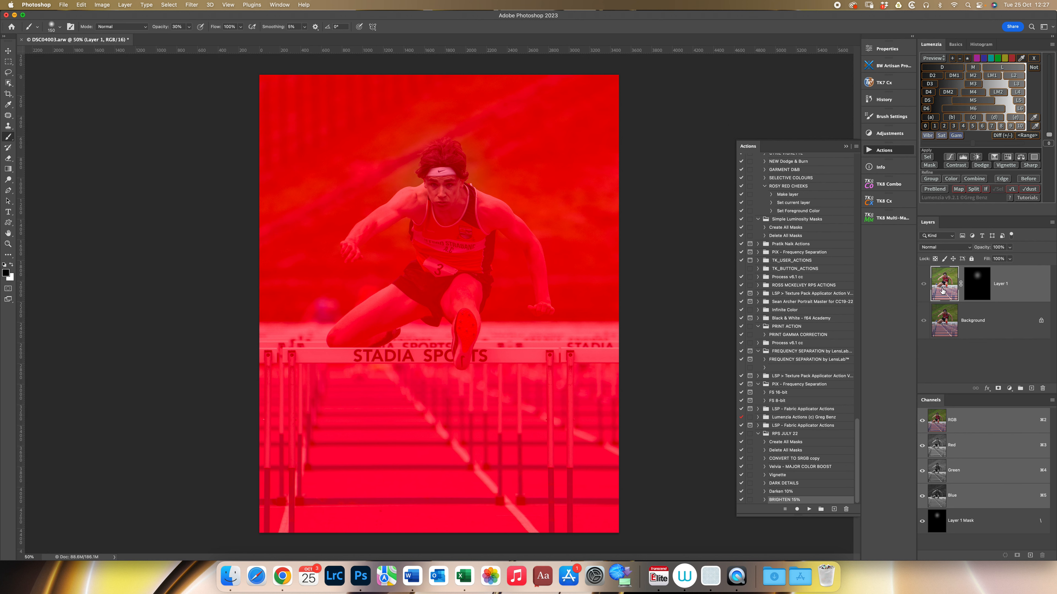
{"action": "key", "text": "backslash"}
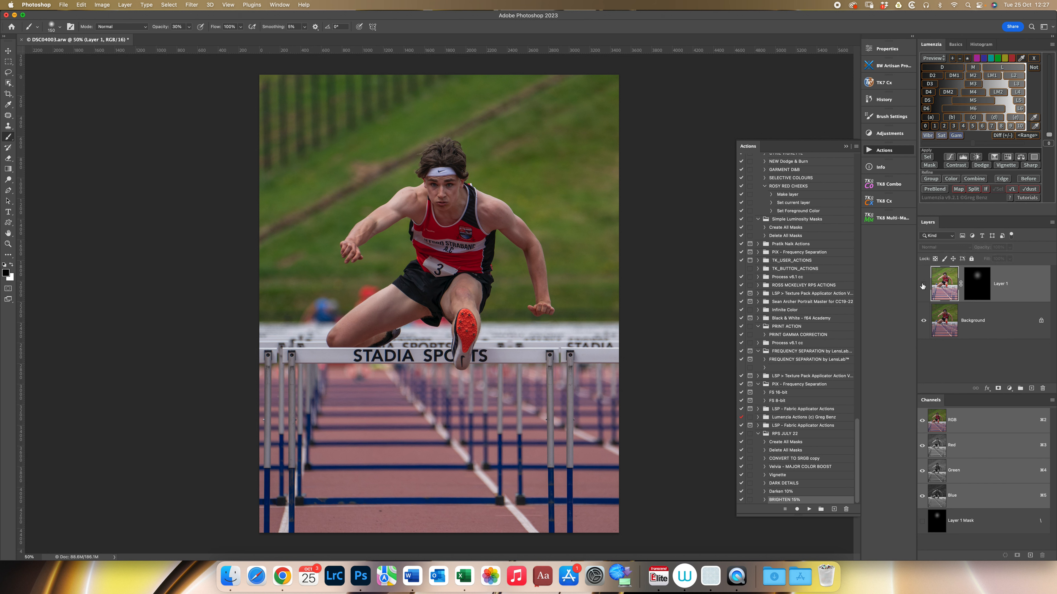
Compare the photo with and without the brightened layer and merge the visible layers into the Background
{"action": "left_click", "coordinate": [923, 284]}
{"action": "left_click", "coordinate": [923, 284]}
{"action": "left_click", "coordinate": [923, 285]}
{"action": "left_click", "coordinate": [923, 285]}
{"action": "left_click", "coordinate": [1051, 223]}
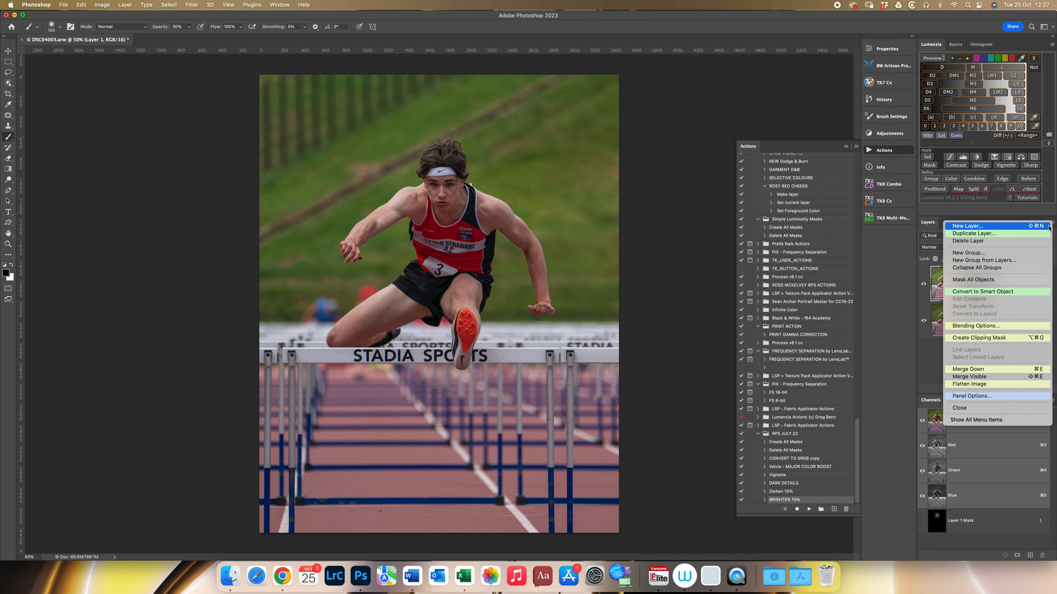
{"action": "left_click", "coordinate": [970, 379]}
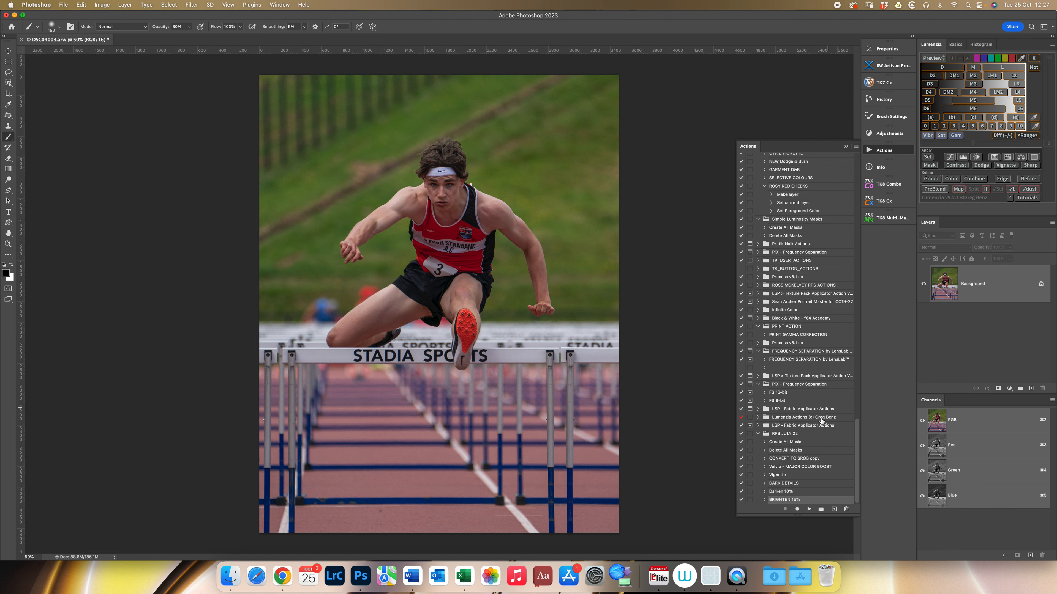
Run the Darken 10% action and select the runner's bent arm on the Background layer with the Object Selection tool
{"action": "left_click", "coordinate": [794, 495]}
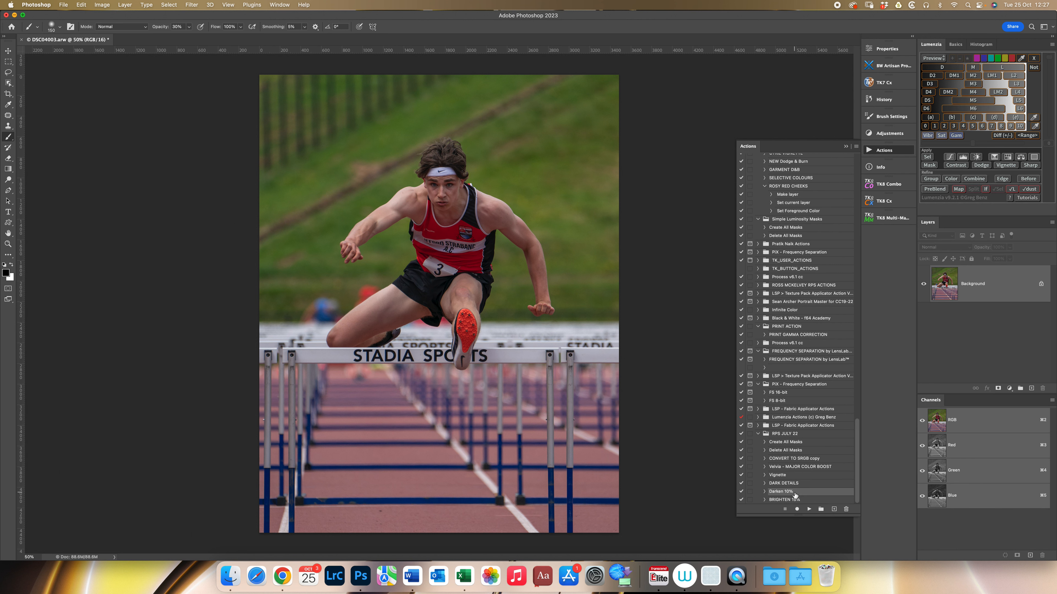
{"action": "left_click", "coordinate": [808, 509]}
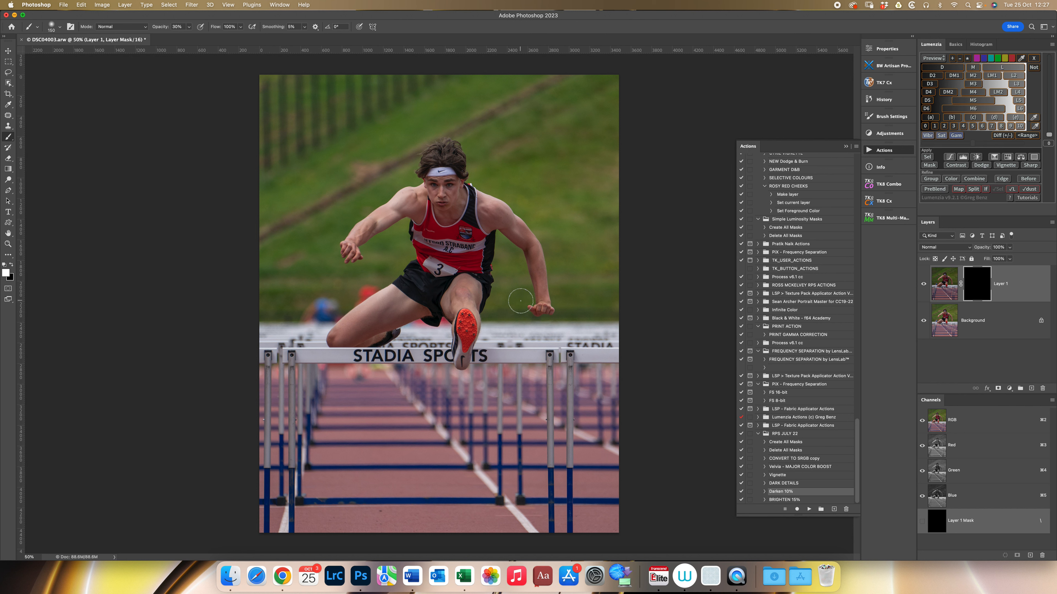
{"action": "left_click", "coordinate": [9, 86]}
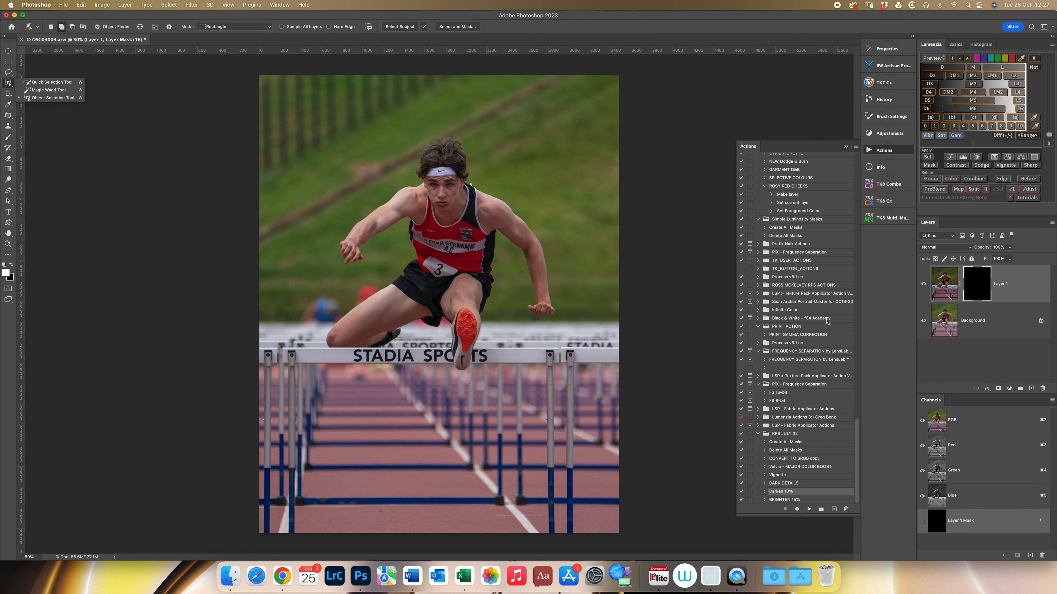
{"action": "left_click", "coordinate": [937, 320]}
{"action": "left_click_drag", "start_coordinate": [333, 170], "coordinate": [429, 266]}
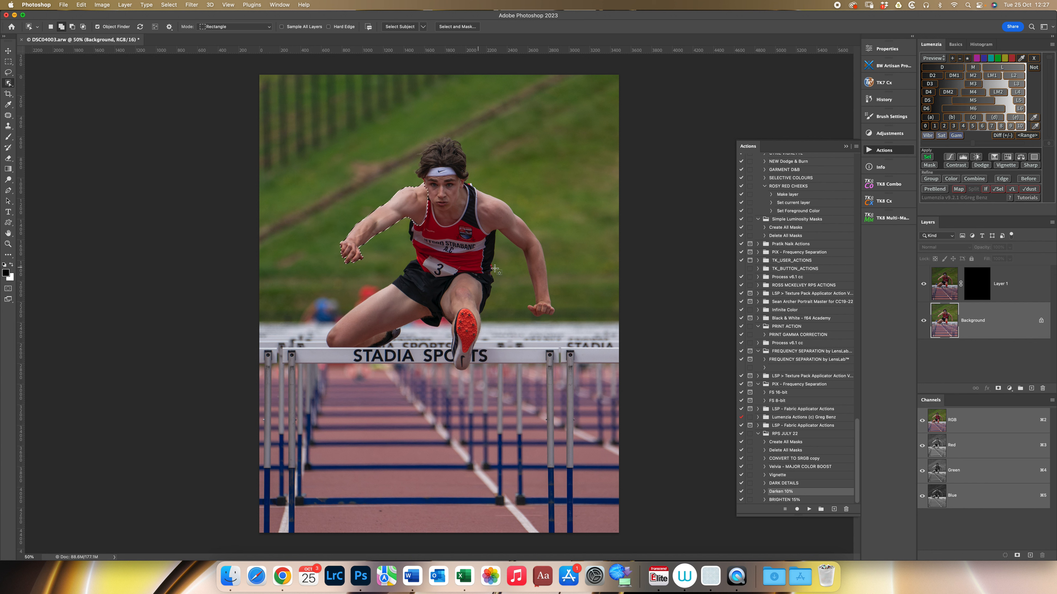
Paint white inside the arm selection on the Layer 1 mask with a 200 px brush at 30% opacity, and deselect
{"action": "left_click", "coordinate": [977, 288]}
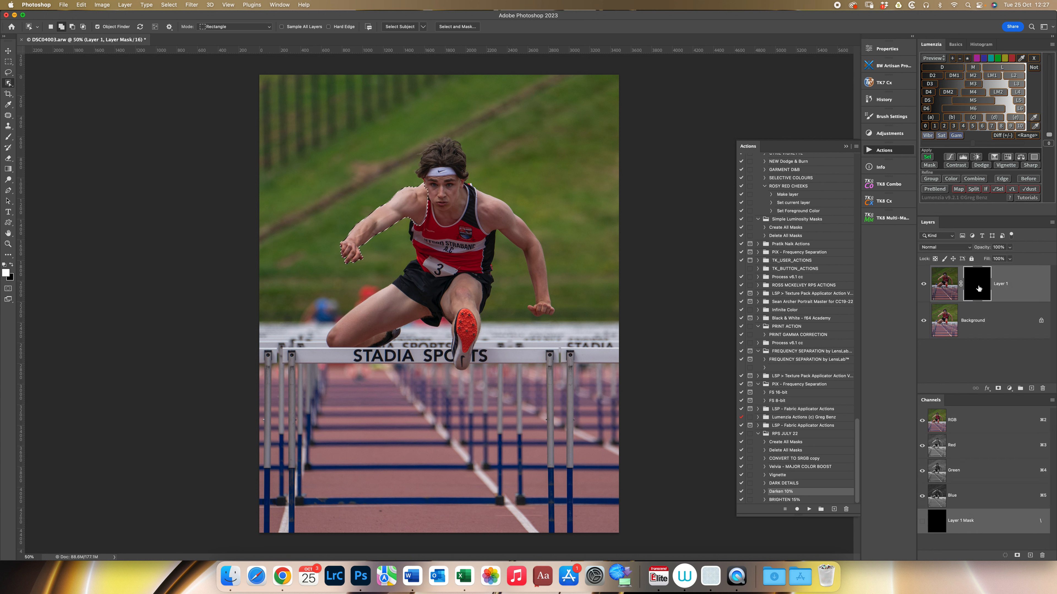
{"action": "key", "text": "b"}
{"action": "key", "text": "x"}
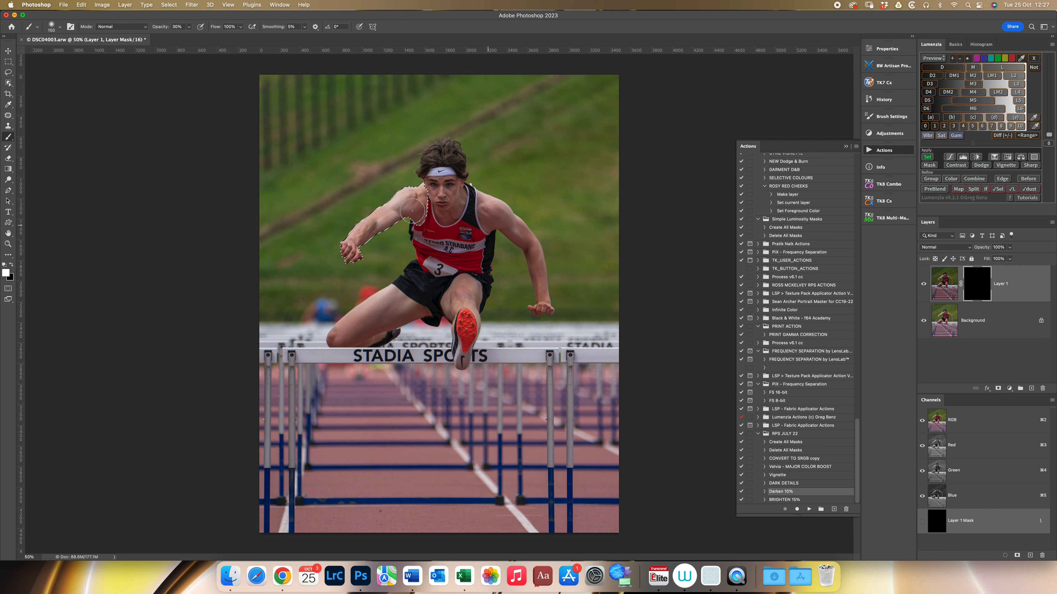
{"action": "key", "text": "bracketright"}
{"action": "key", "text": "bracketright"}
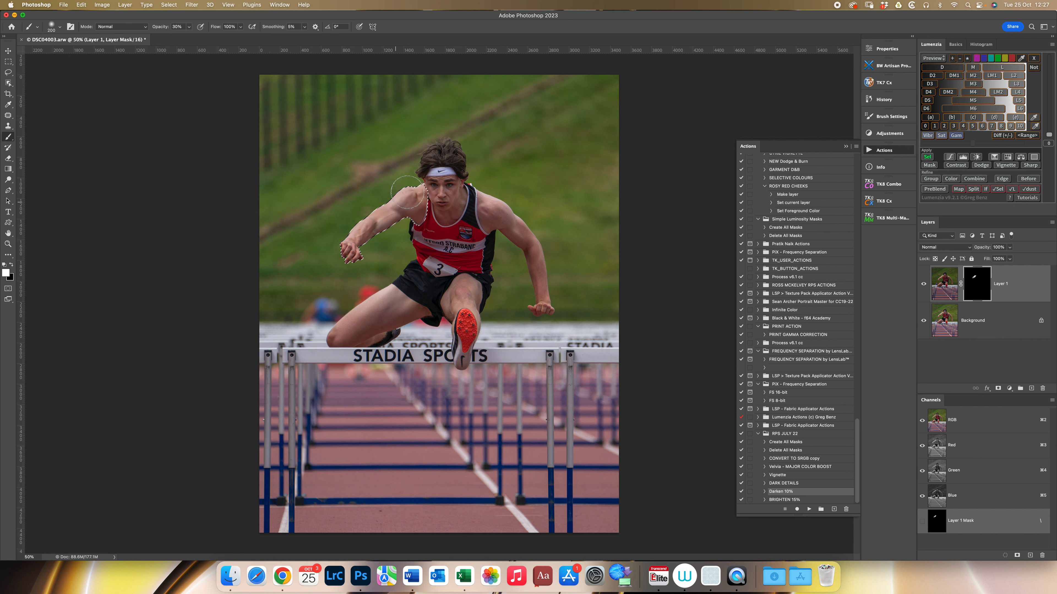
{"action": "key", "text": "super+d"}
Compare the arm with and without the darkening layer and flatten the image to a single Background layer
{"action": "left_click", "coordinate": [923, 285]}
{"action": "left_click", "coordinate": [923, 285]}
{"action": "left_click", "coordinate": [923, 285]}
{"action": "left_click", "coordinate": [923, 284]}
{"action": "left_click", "coordinate": [923, 284]}
{"action": "left_click", "coordinate": [923, 285]}
{"action": "left_click", "coordinate": [924, 285]}
{"action": "left_click", "coordinate": [923, 285]}
{"action": "left_click", "coordinate": [1051, 225]}
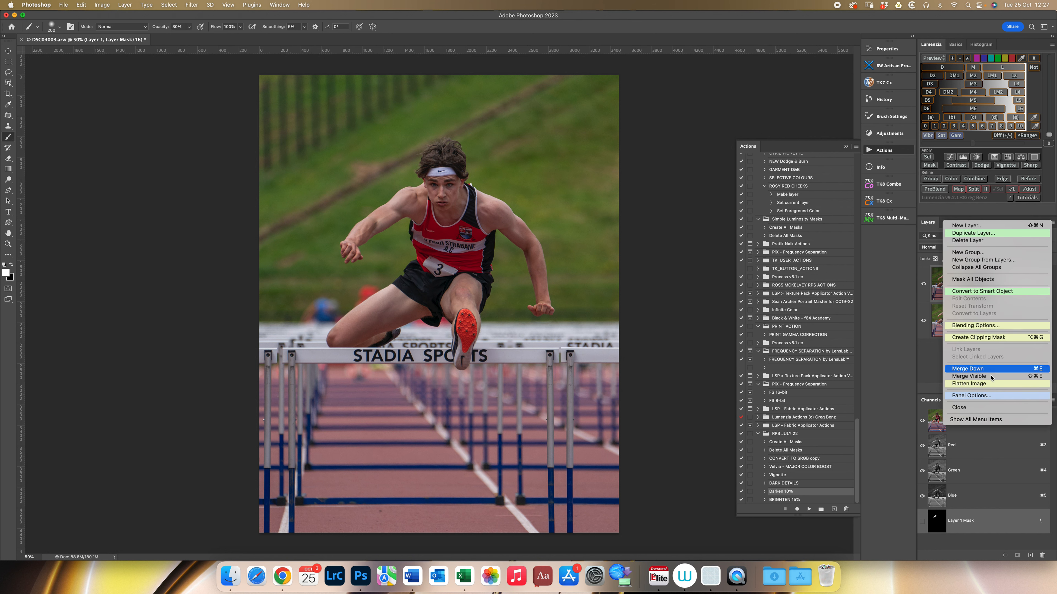
{"action": "left_click", "coordinate": [995, 393]}
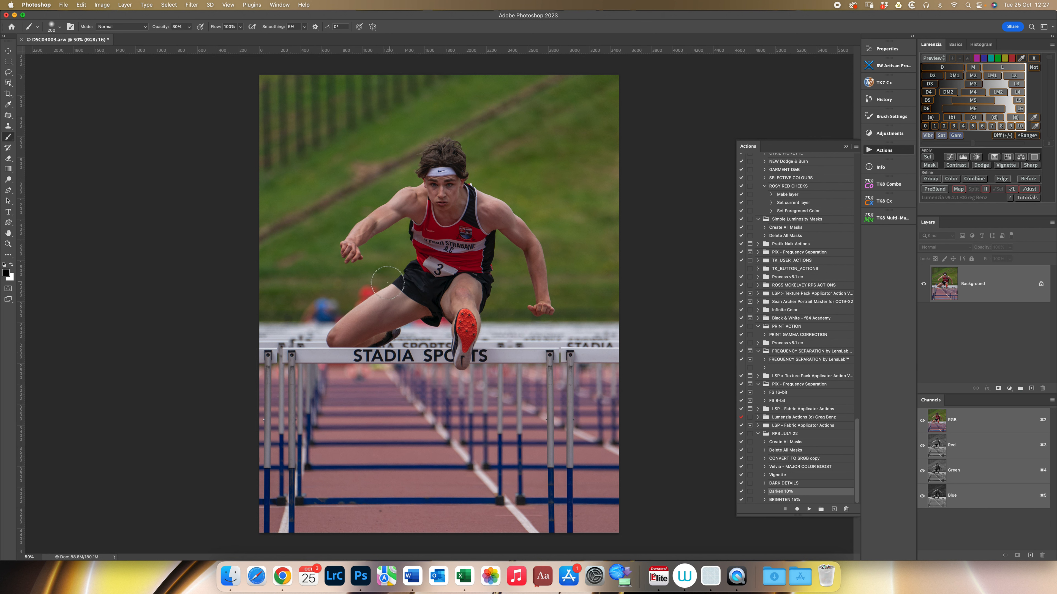
Select the whole runner with Select Subject
{"action": "left_click", "coordinate": [9, 84]}
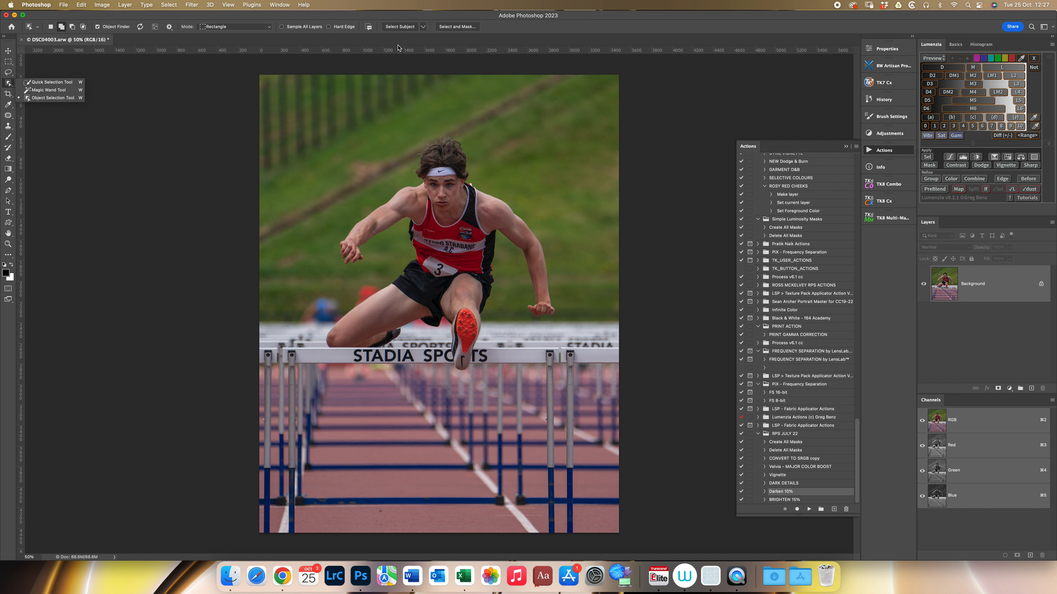
{"action": "left_click", "coordinate": [402, 28]}
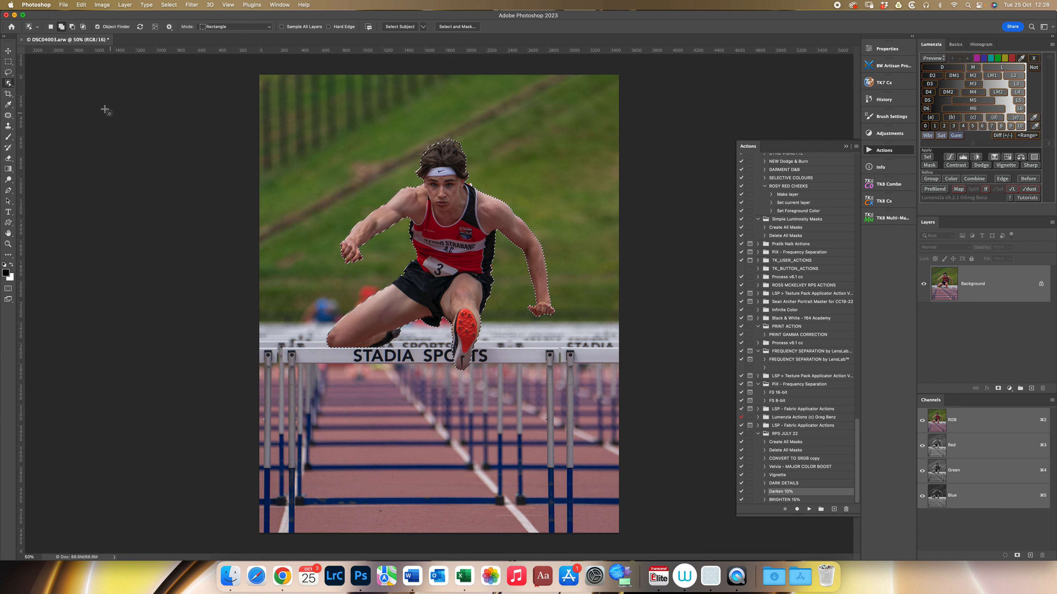
{"action": "left_click", "coordinate": [8, 63]}
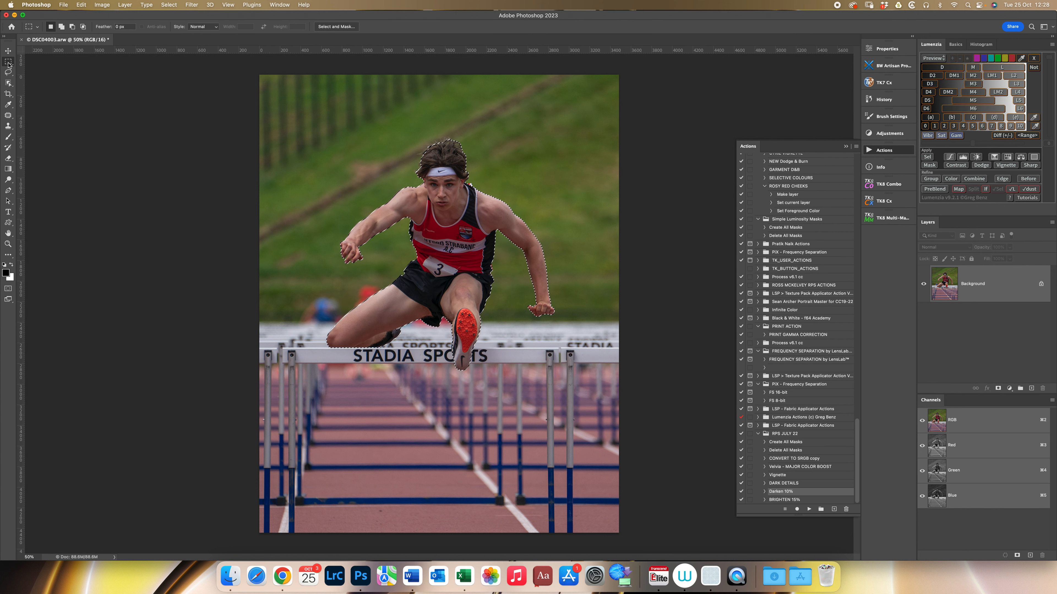
{"action": "left_click_drag", "start_coordinate": [624, 538], "coordinate": [254, 363]}
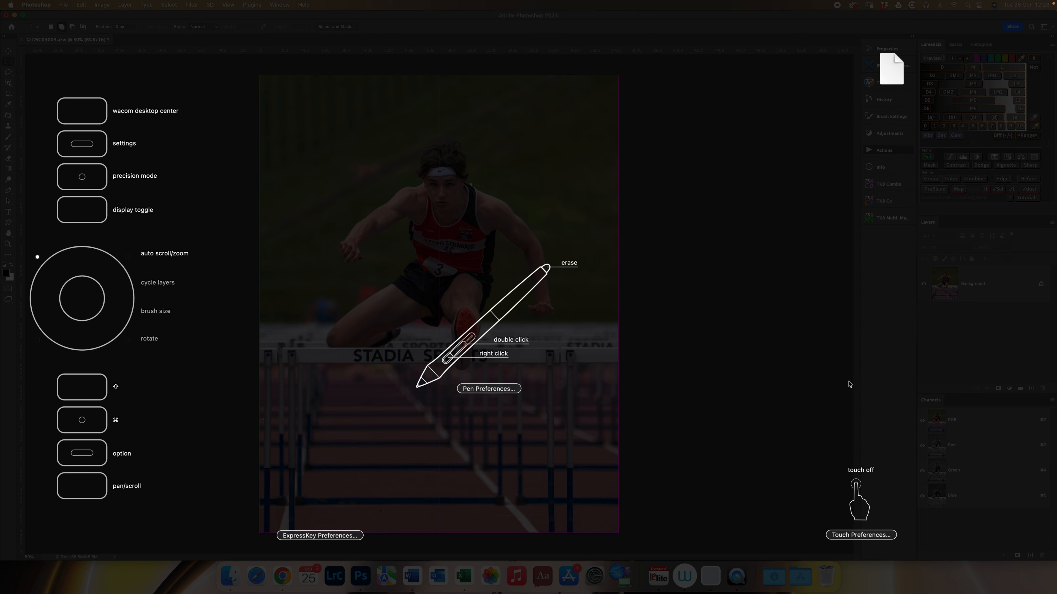
{"action": "left_click", "coordinate": [733, 337]}
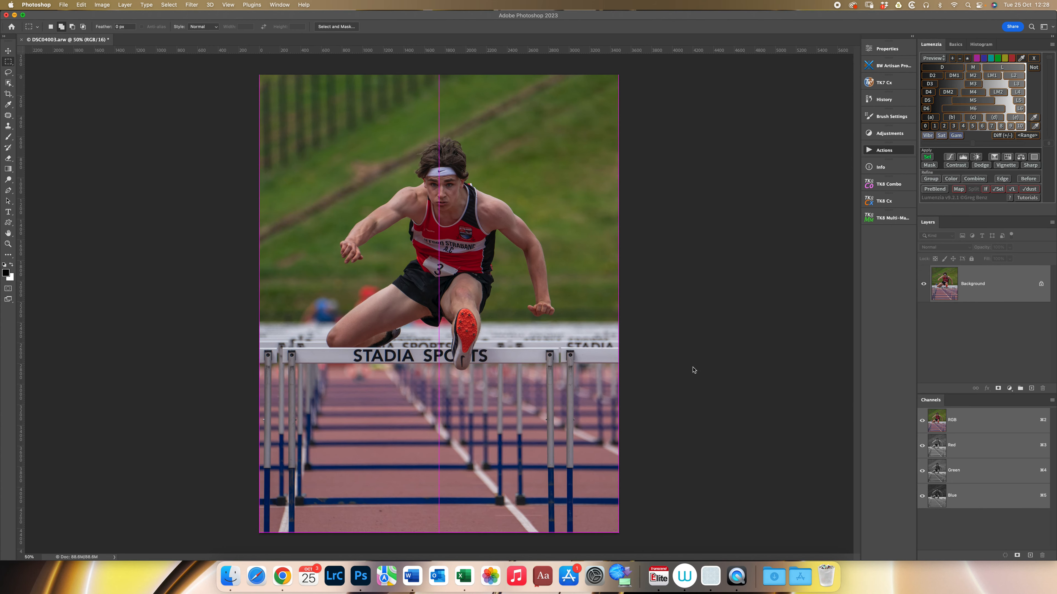
Add the full-width area of hurdles and track below the grass to the runner selection with the Rectangular Marquee, and show it in Quick Mask mode
{"action": "left_click", "coordinate": [11, 65]}
{"action": "key", "text": "shift"}
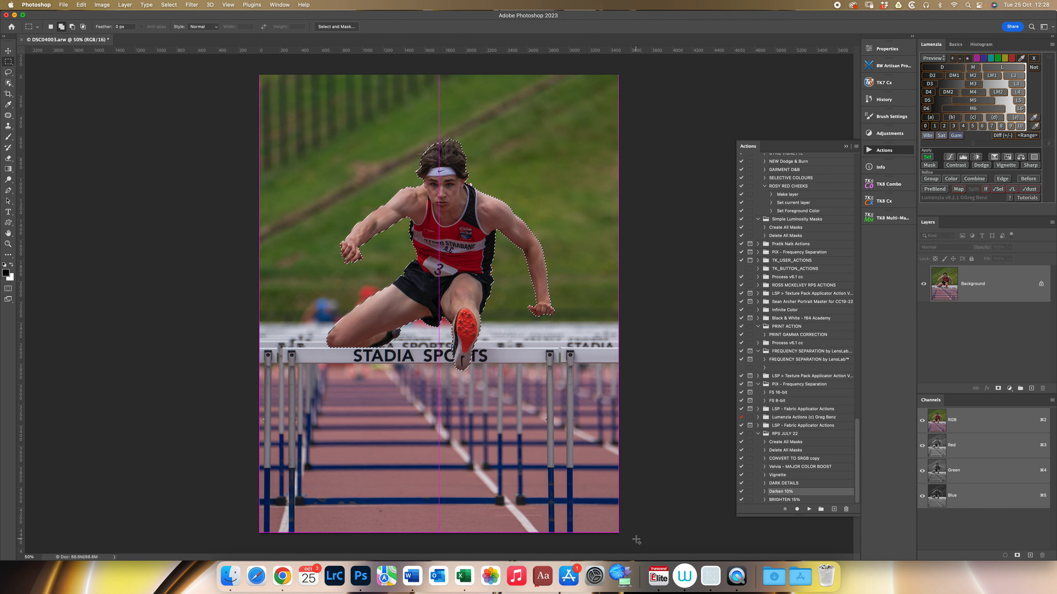
{"action": "left_click_drag", "start_coordinate": [635, 538], "coordinate": [205, 334]}
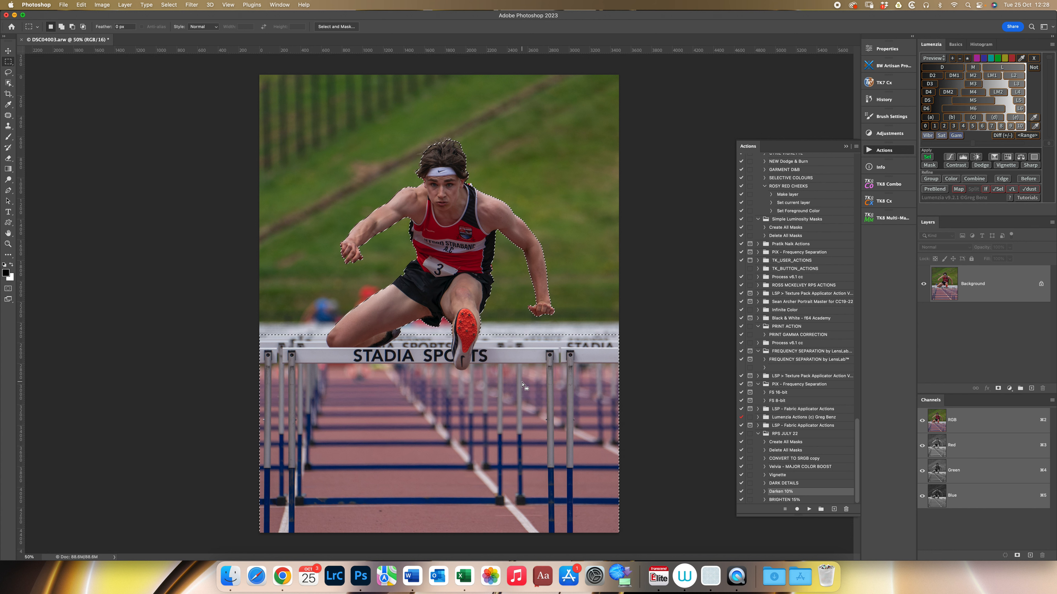
{"action": "key", "text": "shift"}
{"action": "left_click_drag", "start_coordinate": [394, 308], "coordinate": [465, 345]}
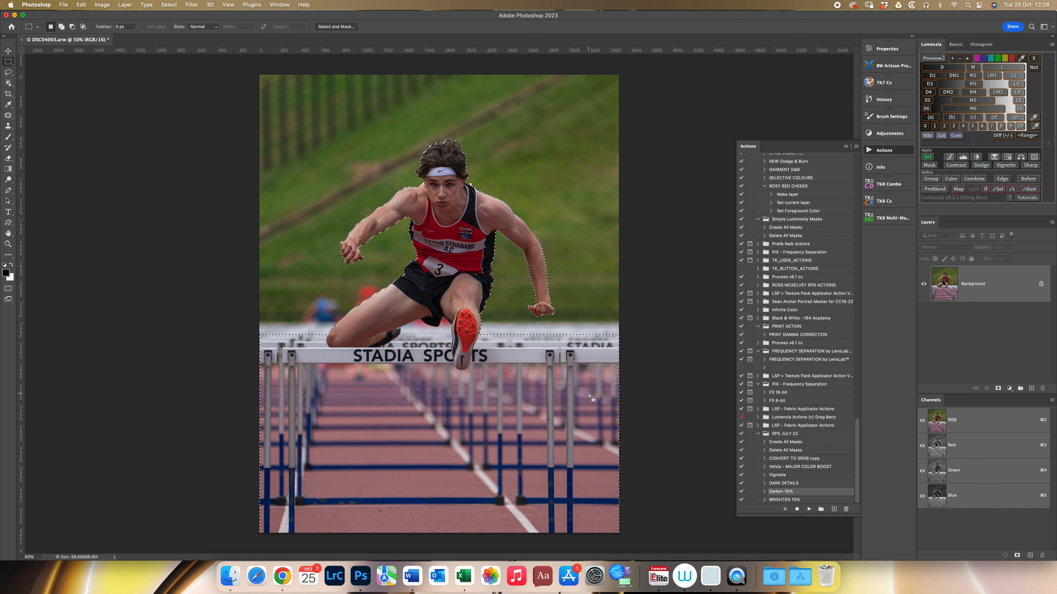
{"action": "key", "text": "q"}
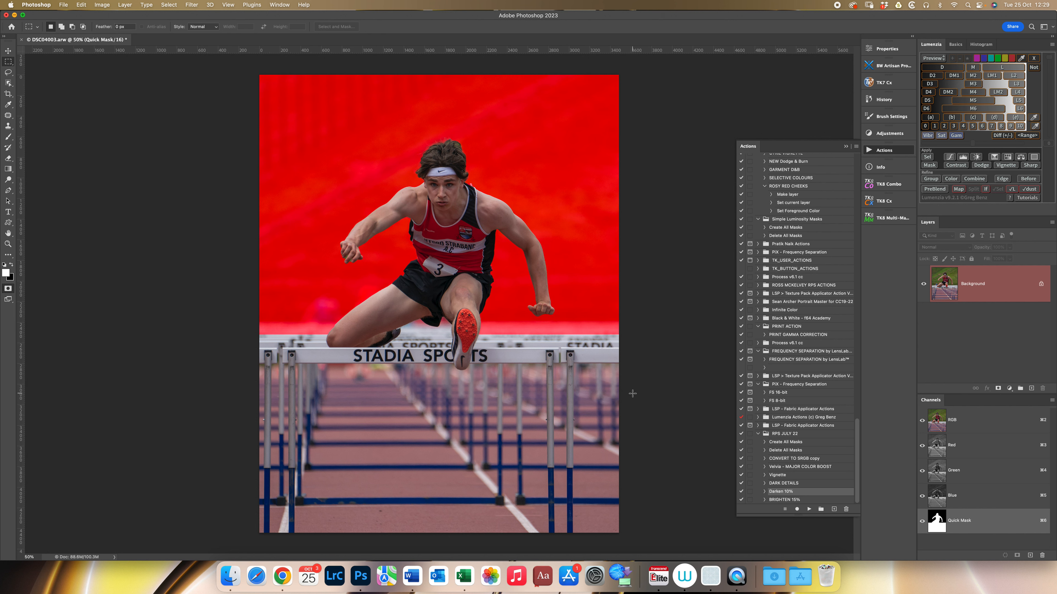
Duplicate the Background layer, then cut the selected runner and hurdles area out of the copy
{"action": "key", "text": "q"}
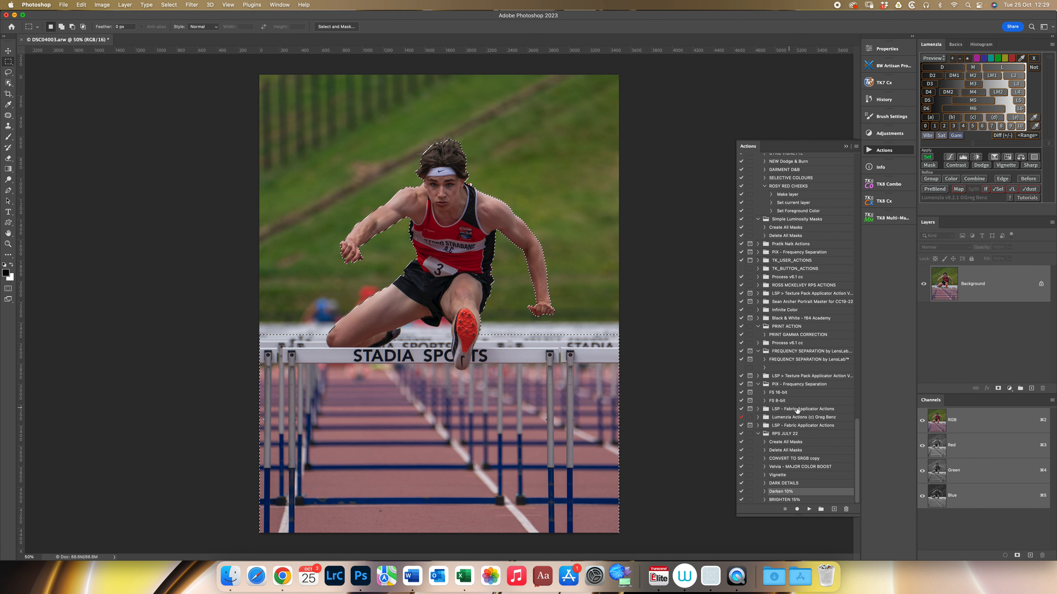
{"action": "left_click_drag", "start_coordinate": [945, 293], "coordinate": [1031, 388]}
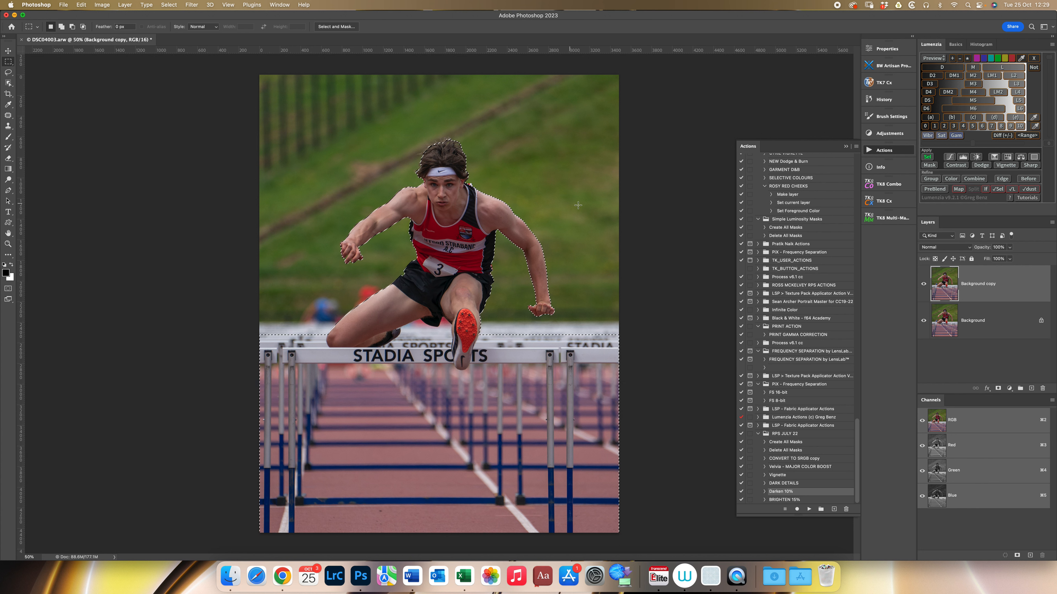
{"action": "left_click", "coordinate": [82, 5]}
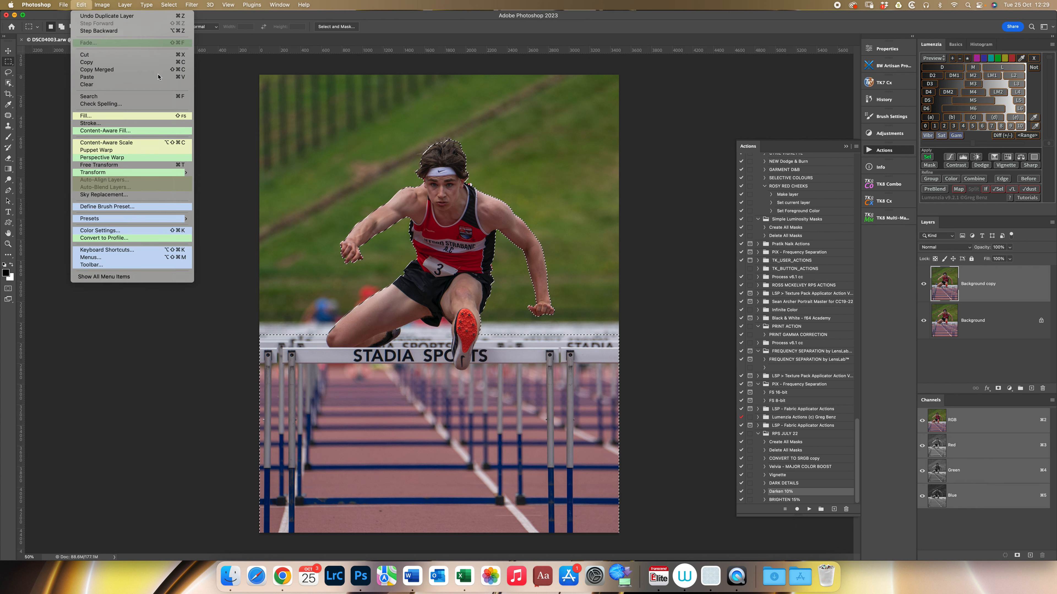
{"action": "left_click", "coordinate": [134, 62]}
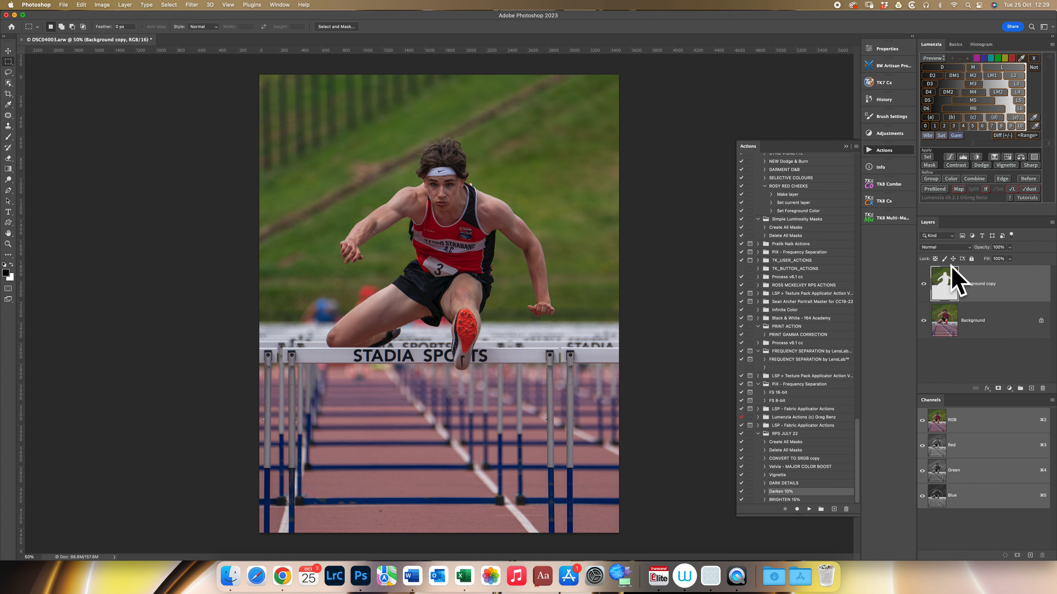
{"action": "left_click", "coordinate": [924, 321]}
{"action": "left_click", "coordinate": [924, 319]}
Apply a Gaussian Blur with a 24-pixel radius to the Background copy layer, comparing the preview on and off
{"action": "left_click", "coordinate": [191, 4]}
{"action": "mouse_move", "coordinate": [275, 96]}
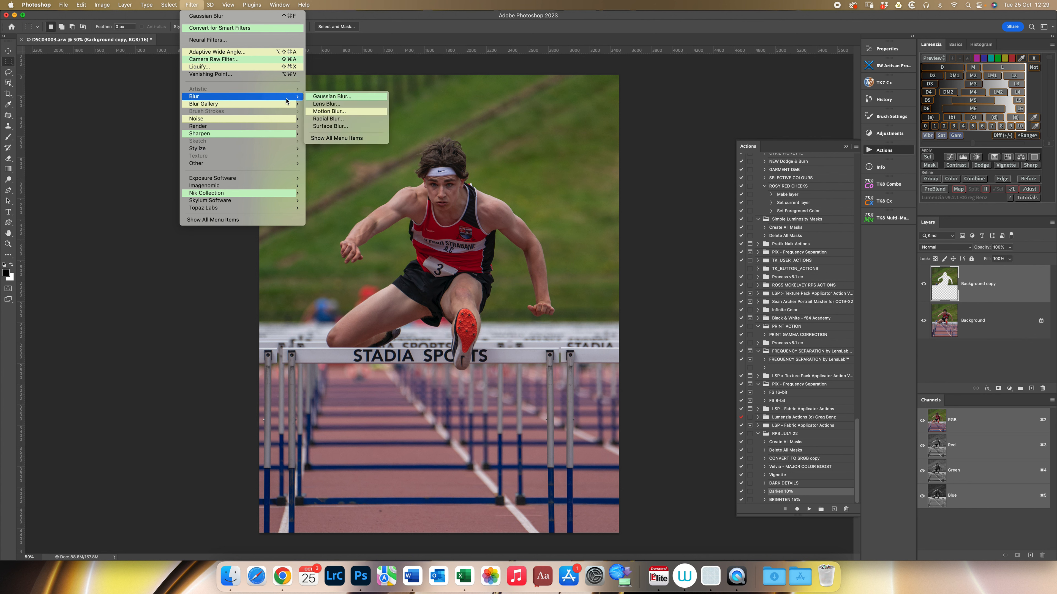
{"action": "left_click", "coordinate": [346, 100]}
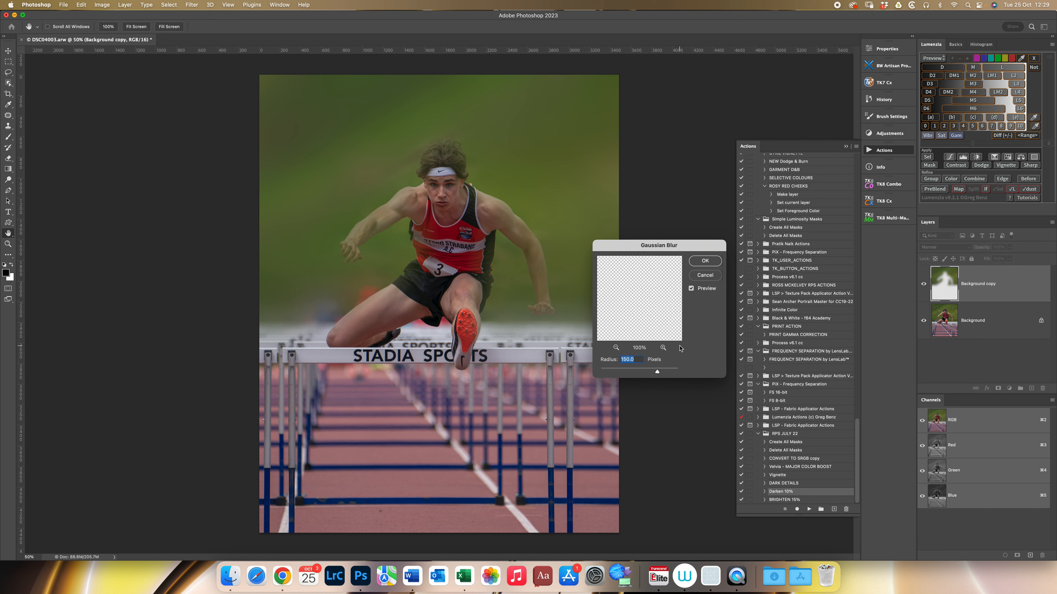
{"action": "type", "text": "35"}
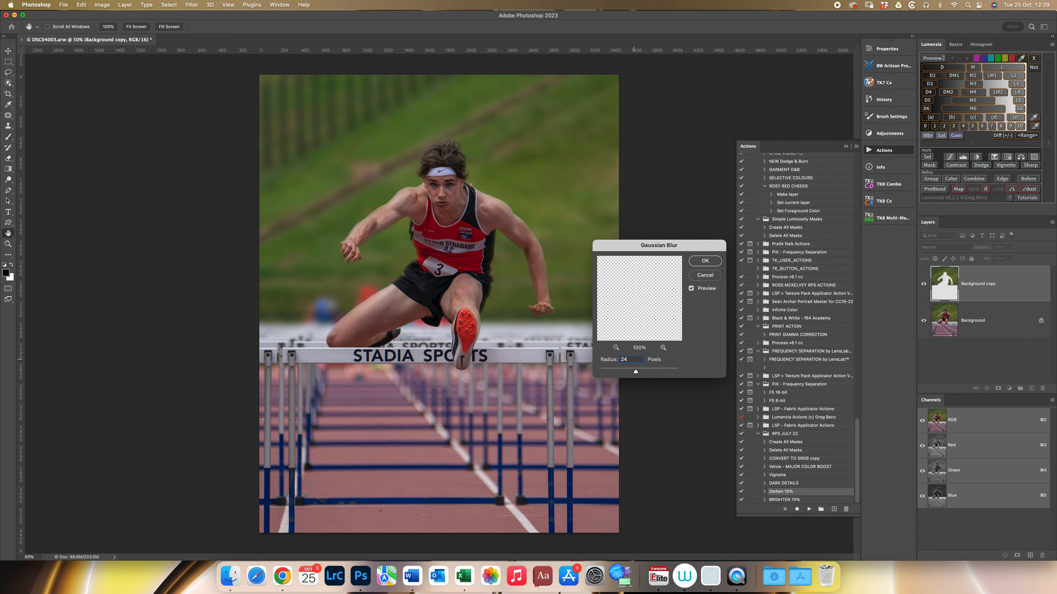
{"action": "left_click", "coordinate": [692, 289]}
{"action": "left_click", "coordinate": [692, 288]}
{"action": "left_click", "coordinate": [692, 288]}
{"action": "left_click", "coordinate": [692, 290]}
{"action": "left_click", "coordinate": [705, 261]}
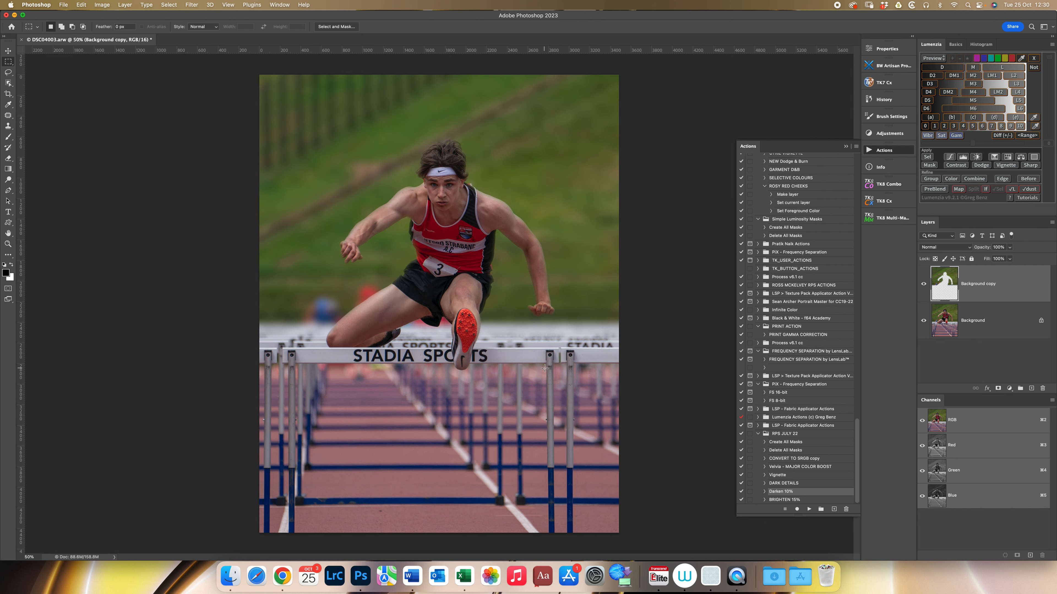
Paste the cut runner and hurdles in place on a new layer above the blurred copy
{"action": "key", "text": "super+equal"}
{"action": "key", "text": "super+equal"}
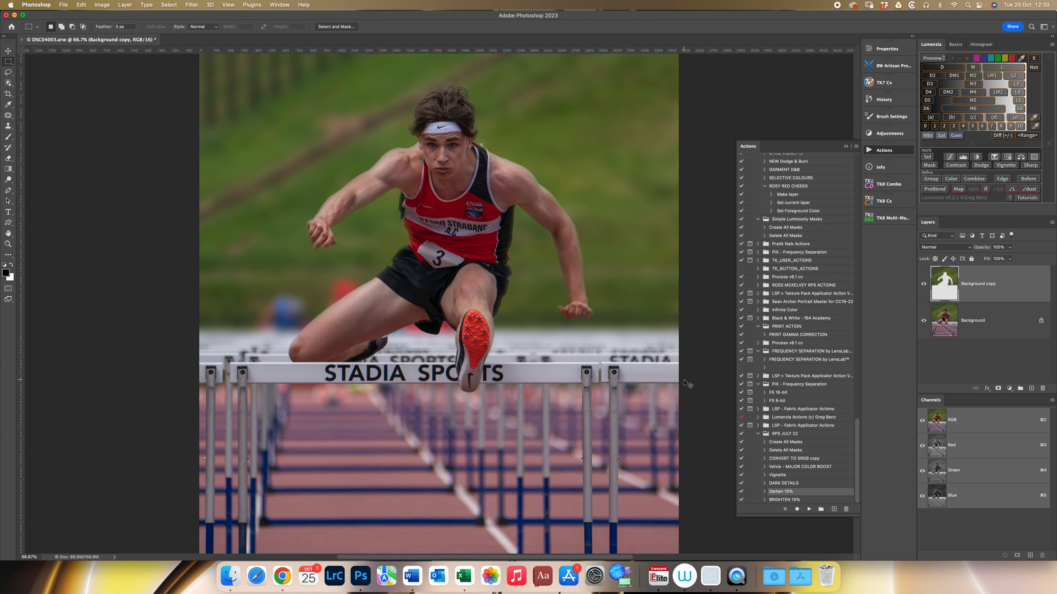
{"action": "key", "text": "super+minus"}
{"action": "scroll", "coordinate": [684, 378], "scroll_direction": "up", "scroll_amount": 2}
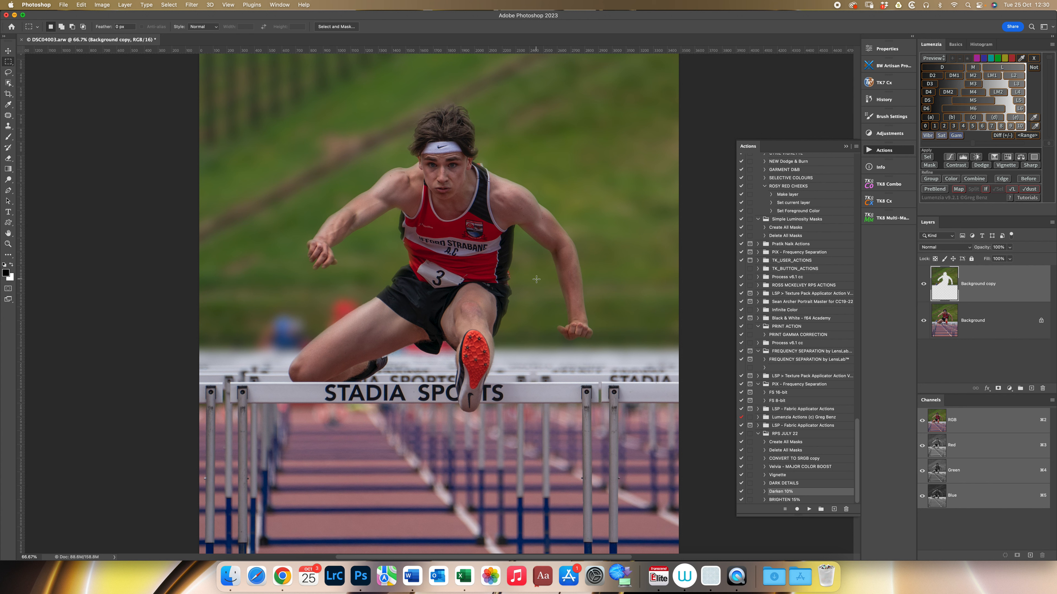
{"action": "left_click", "coordinate": [83, 5]}
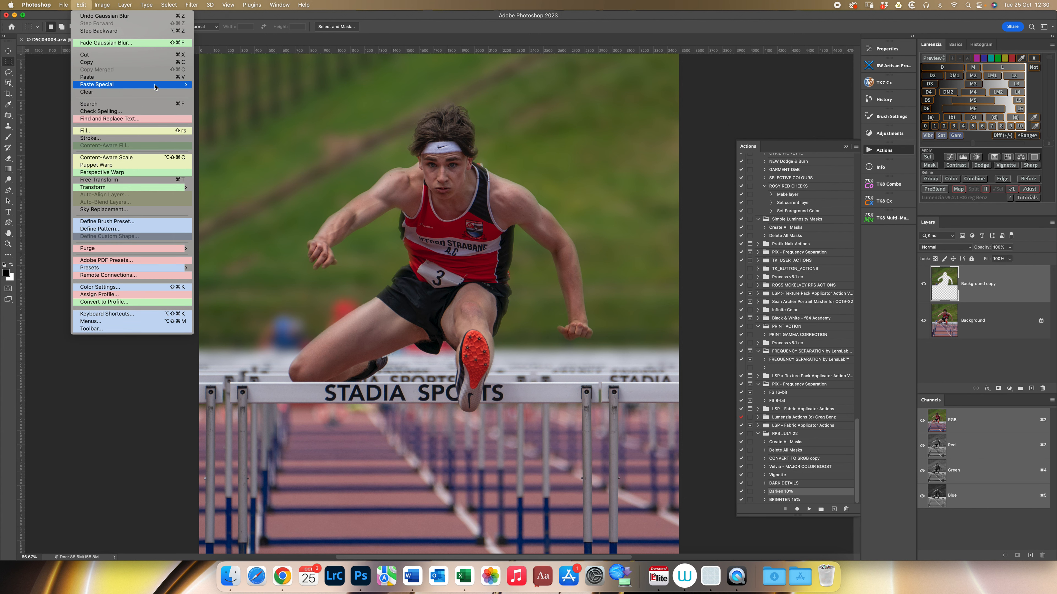
{"action": "mouse_move", "coordinate": [186, 86]}
{"action": "left_click", "coordinate": [245, 92]}
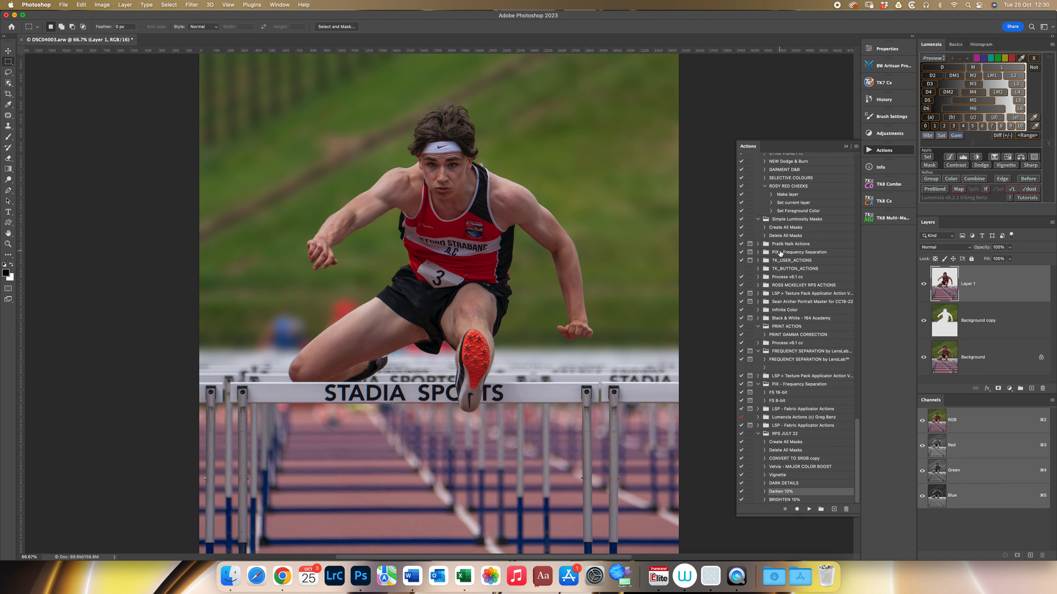
Compare the image with and without the pasted runner layer and merge it down into Background copy
{"action": "left_click", "coordinate": [923, 285]}
{"action": "left_click", "coordinate": [924, 285]}
{"action": "left_click", "coordinate": [924, 285]}
{"action": "left_click", "coordinate": [923, 285]}
{"action": "left_click", "coordinate": [923, 285]}
{"action": "left_click", "coordinate": [924, 285]}
{"action": "left_click", "coordinate": [923, 285]}
{"action": "left_click", "coordinate": [923, 285]}
{"action": "left_click", "coordinate": [924, 285]}
{"action": "left_click", "coordinate": [924, 285]}
{"action": "left_click", "coordinate": [1051, 222]}
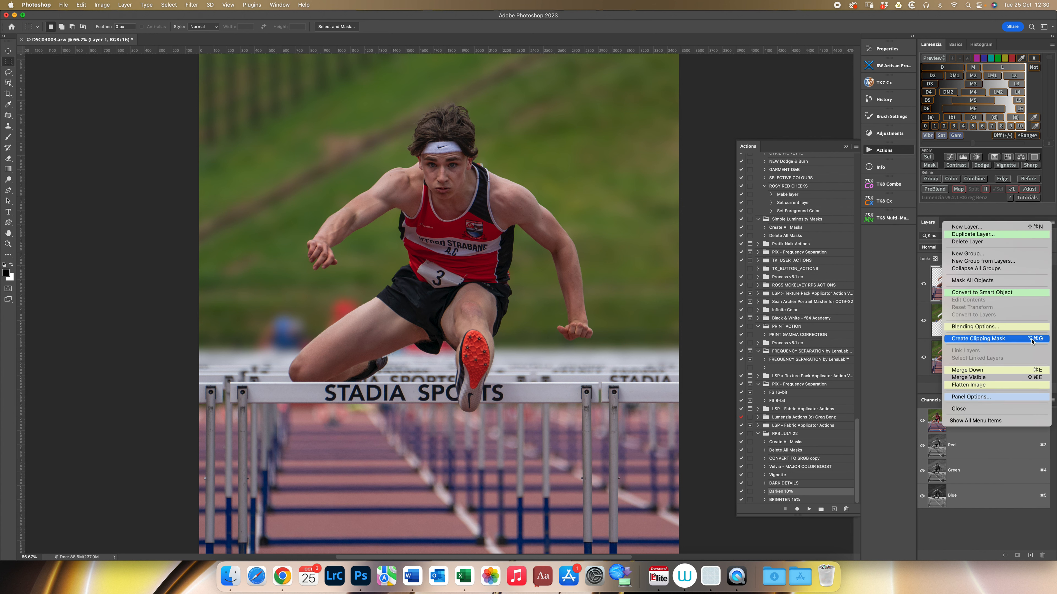
{"action": "left_click", "coordinate": [1028, 371]}
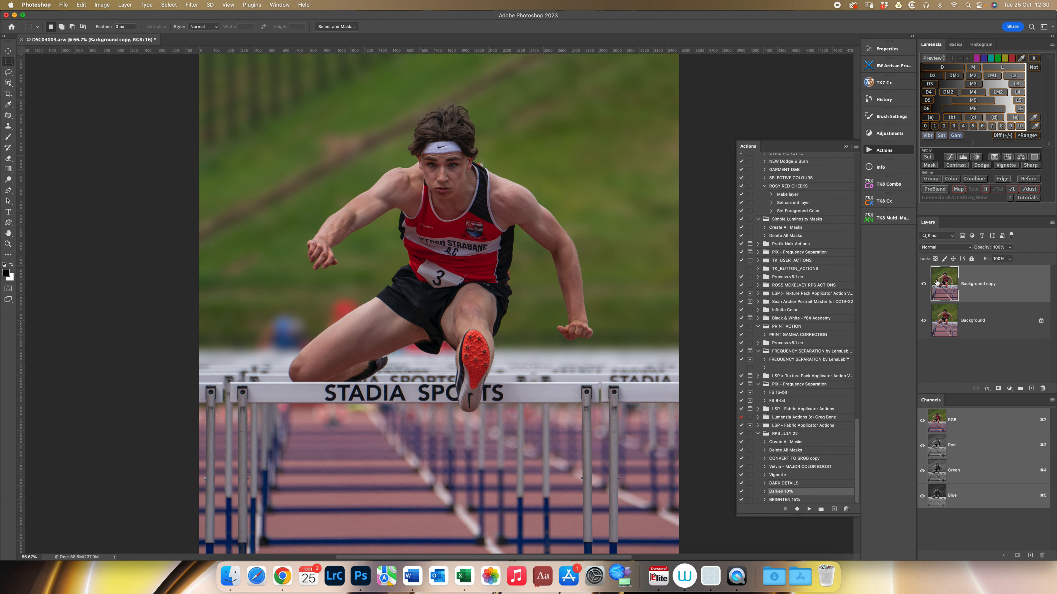
Compare the photo with and without the merged Background copy layer to examine the background blur
{"action": "left_click", "coordinate": [923, 287]}
{"action": "left_click", "coordinate": [923, 286]}
{"action": "left_click", "coordinate": [923, 287]}
{"action": "left_click", "coordinate": [923, 287]}
{"action": "left_click", "coordinate": [923, 287]}
{"action": "left_click", "coordinate": [923, 287]}
{"action": "left_click", "coordinate": [923, 287]}
{"action": "left_click", "coordinate": [923, 287]}
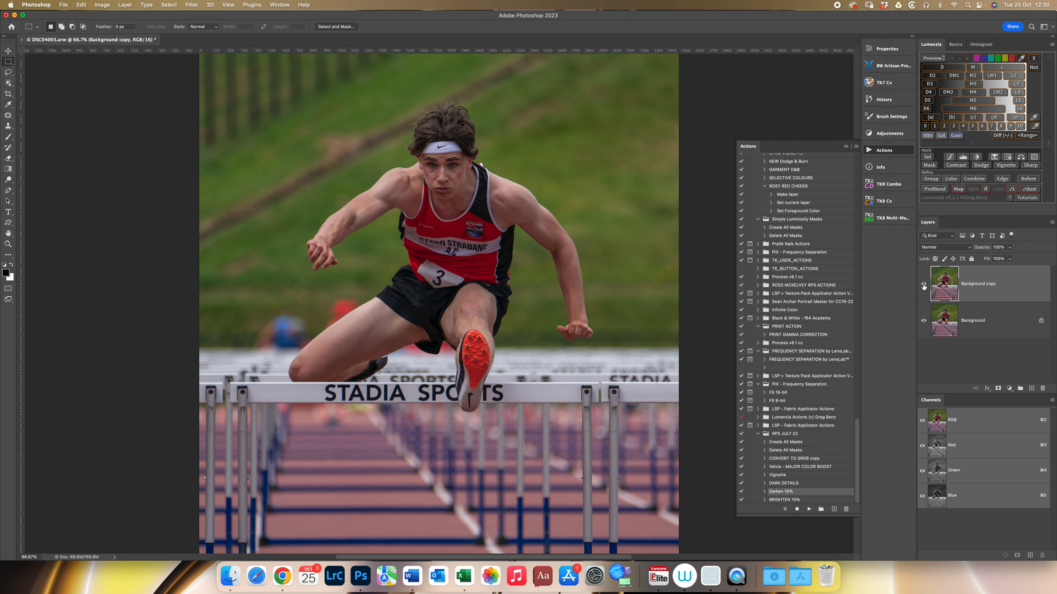
{"action": "left_click", "coordinate": [924, 286]}
{"action": "left_click", "coordinate": [923, 286]}
{"action": "left_click", "coordinate": [923, 287]}
{"action": "left_click", "coordinate": [923, 287]}
{"action": "left_click", "coordinate": [924, 287]}
{"action": "left_click", "coordinate": [923, 286]}
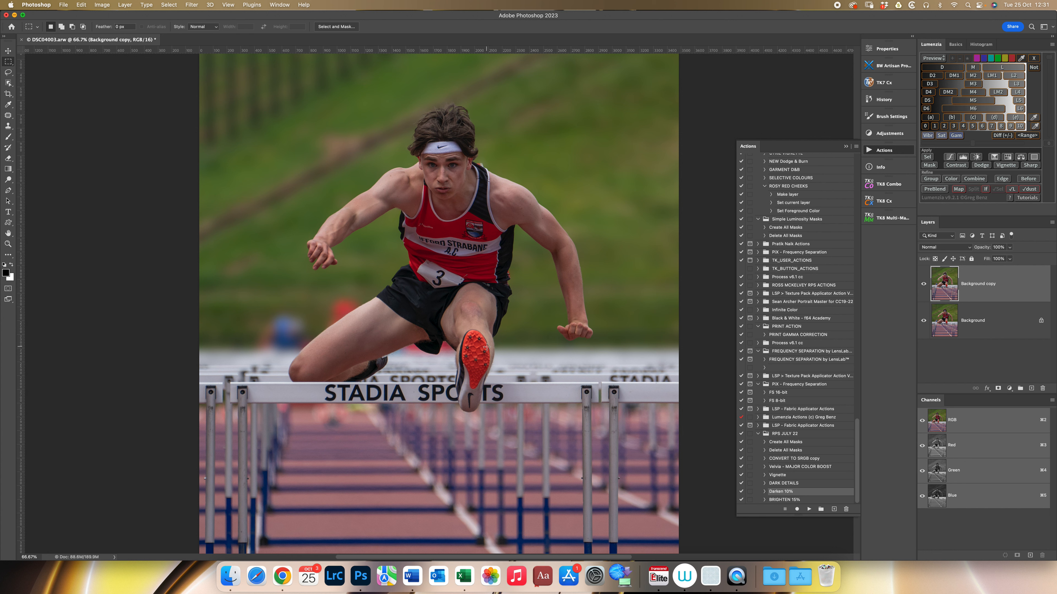
Flatten the image and run the BRIGHTEN 15% action on it
{"action": "left_click", "coordinate": [1051, 222]}
{"action": "left_click", "coordinate": [1017, 383]}
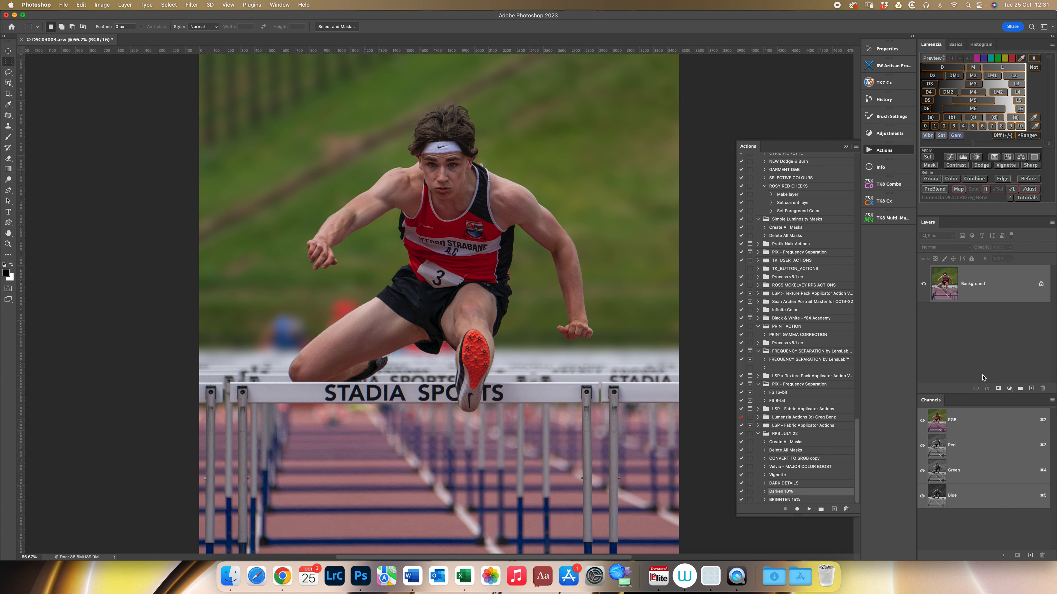
{"action": "left_click", "coordinate": [799, 500]}
{"action": "left_click", "coordinate": [809, 509]}
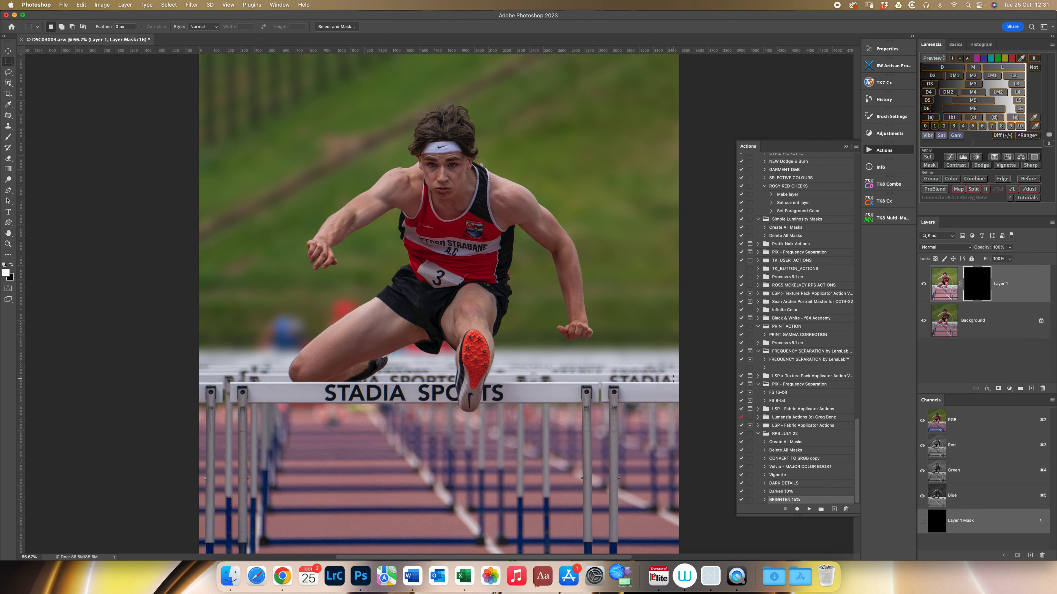
Paint white over the face on the Layer 1 mask at 30% opacity, and dab around the head with a 700 px brush at 20% opacity
{"action": "key", "text": "b"}
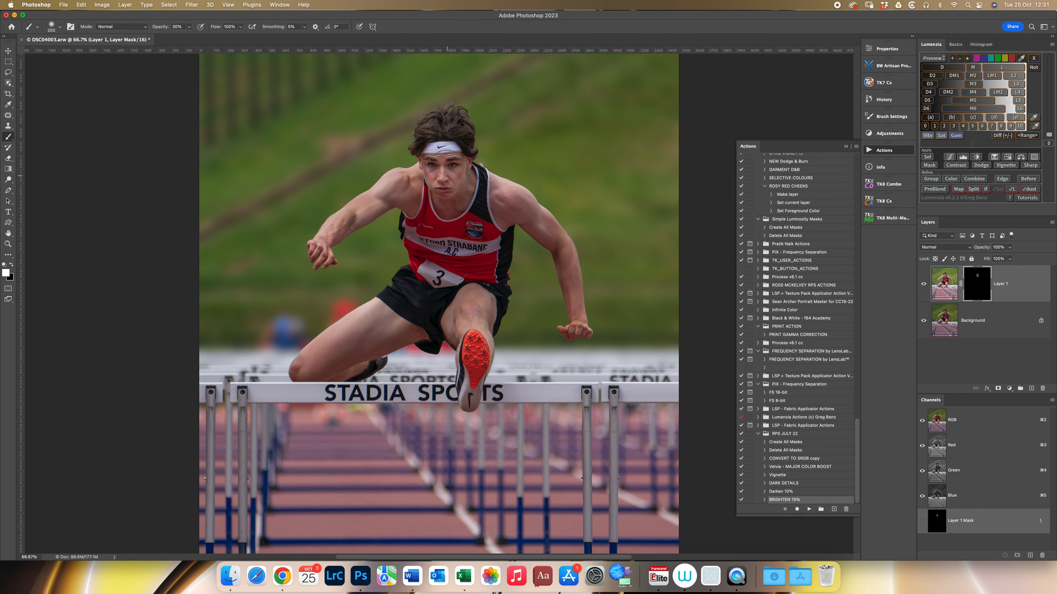
{"action": "key", "text": "2"}
{"action": "key", "text": "bracketright"}
{"action": "key", "text": "bracketright"}
{"action": "key", "text": "bracketright"}
{"action": "key", "text": "bracketright"}
{"action": "key", "text": "bracketright"}
{"action": "key", "text": "bracketright"}
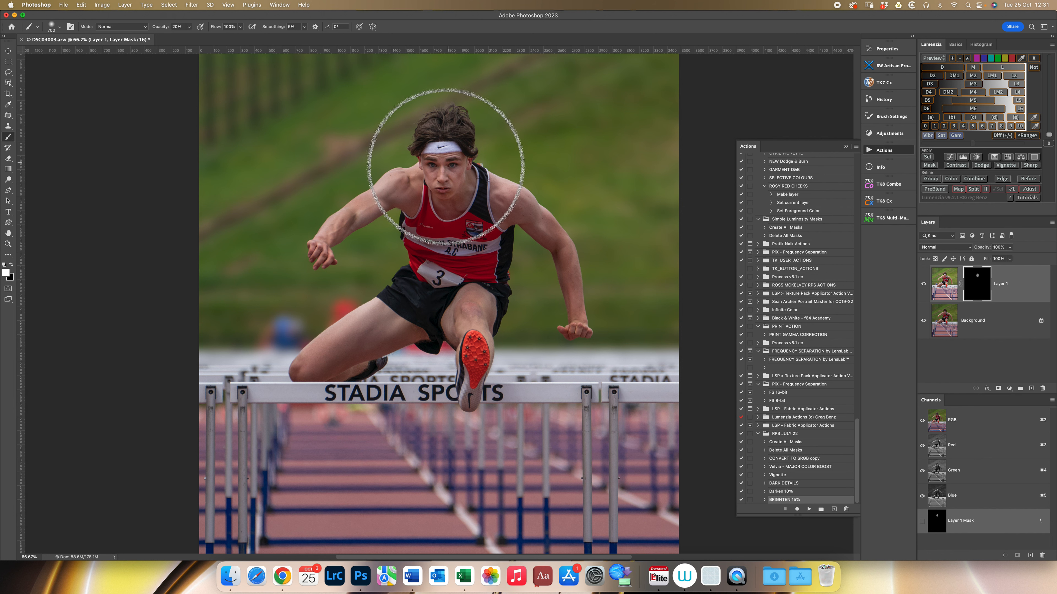
{"action": "left_click", "coordinate": [450, 170]}
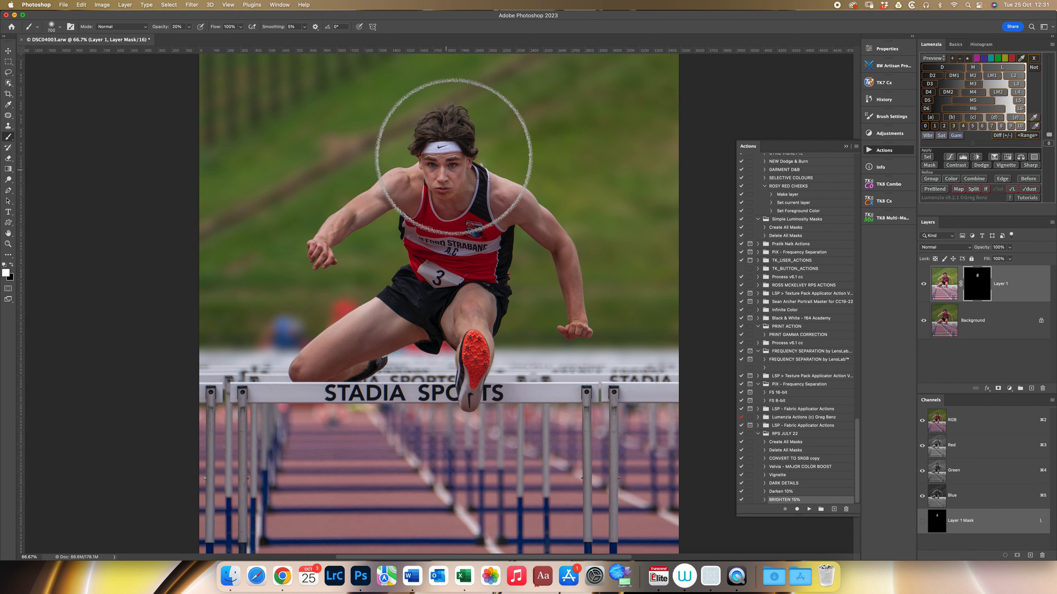
Show the Layer 1 mask on its own and apply a Gaussian Blur with a 75-pixel radius to it
{"action": "left_click", "coordinate": [980, 288], "text": "alt"}
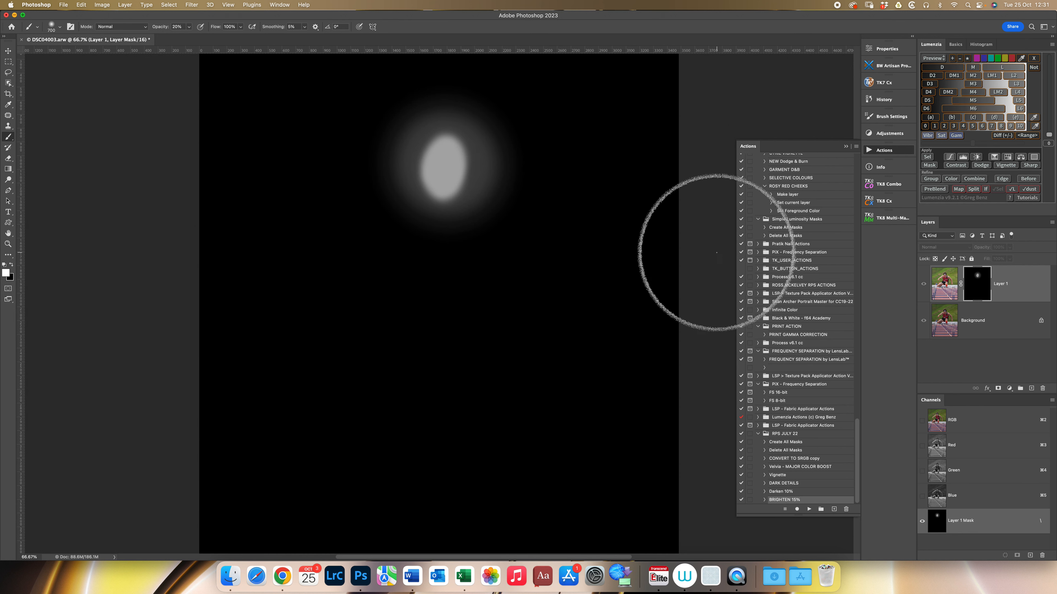
{"action": "left_click", "coordinate": [192, 5]}
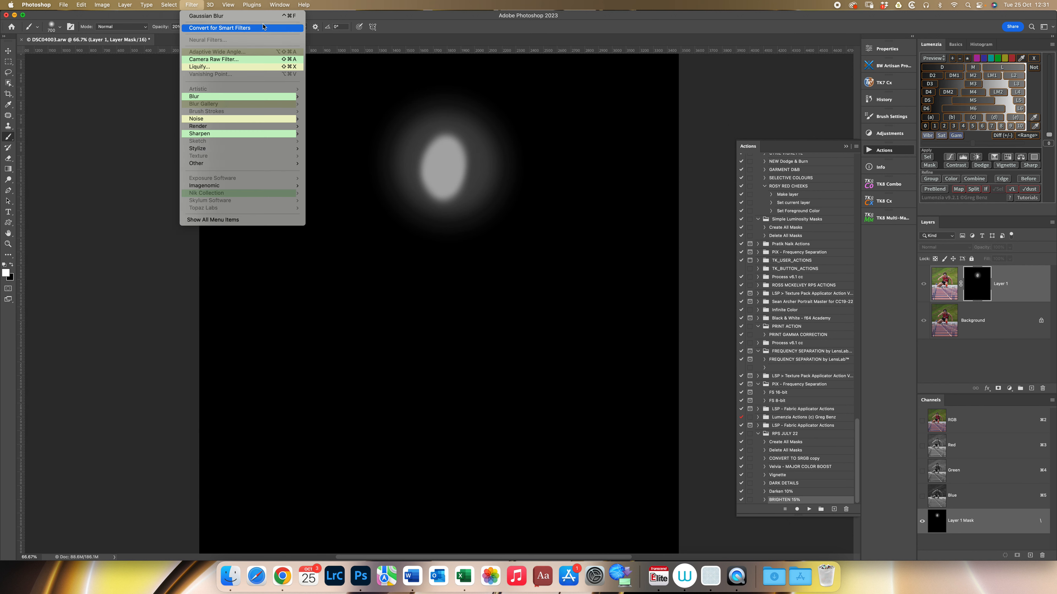
{"action": "mouse_move", "coordinate": [286, 96]}
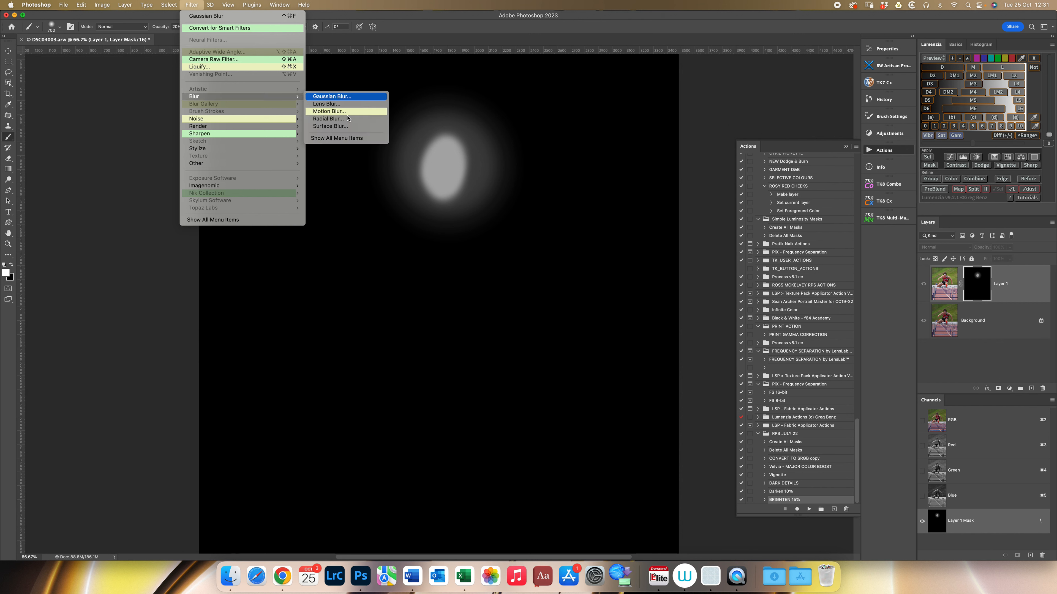
{"action": "left_click", "coordinate": [332, 96]}
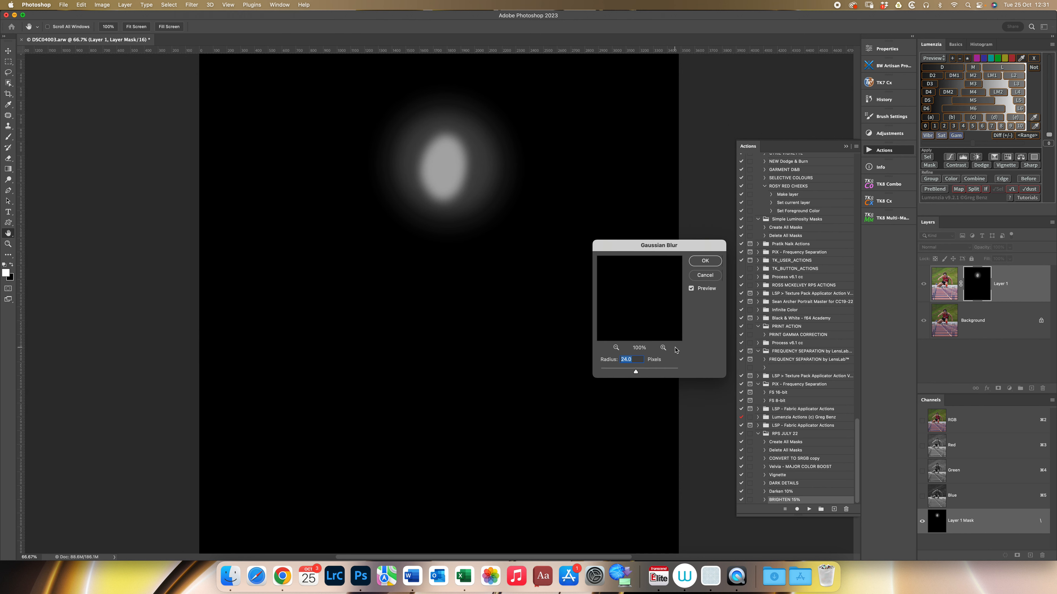
{"action": "type", "text": "75"}
{"action": "left_click", "coordinate": [704, 260]}
{"action": "key", "text": "b"}
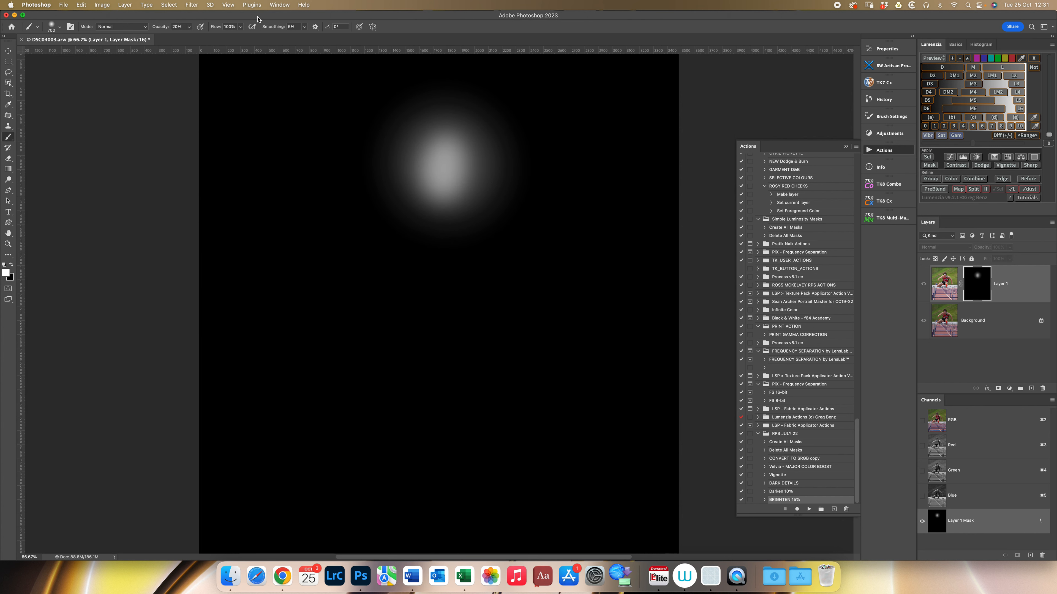
Repeat the last Gaussian Blur twice on the Layer 1 mask and return to the normal image view
{"action": "left_click", "coordinate": [192, 6]}
{"action": "left_click", "coordinate": [198, 15]}
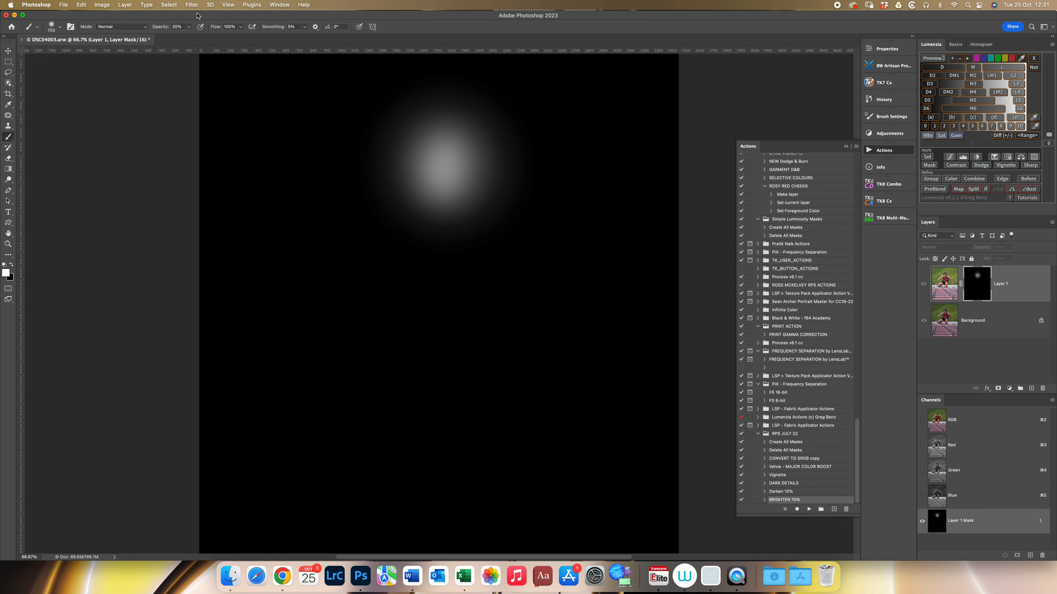
{"action": "left_click", "coordinate": [197, 9]}
{"action": "left_click", "coordinate": [197, 15]}
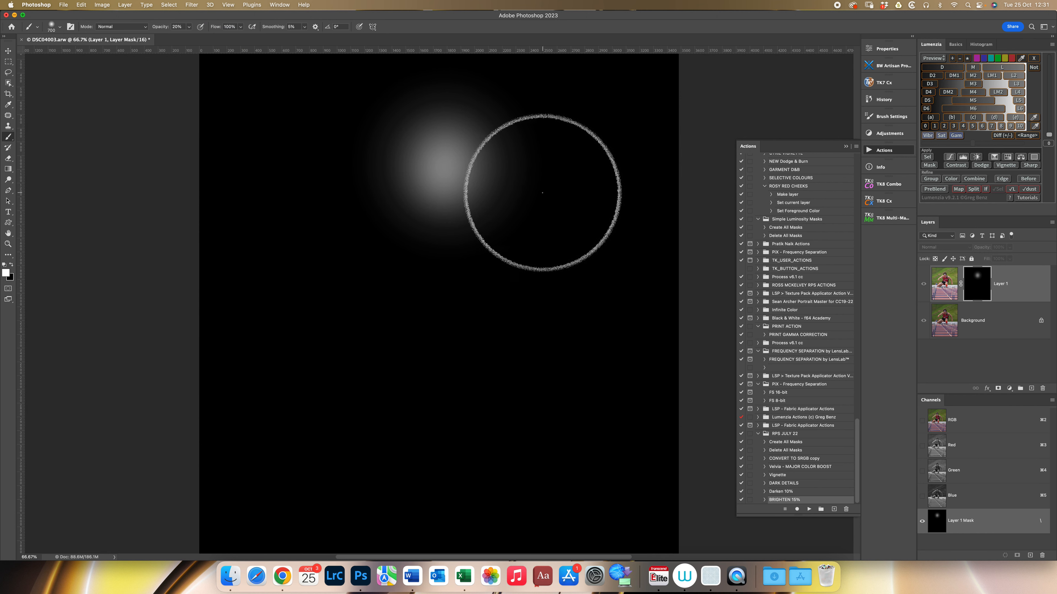
{"action": "key", "text": "backslash"}
{"action": "key", "text": "backslash"}
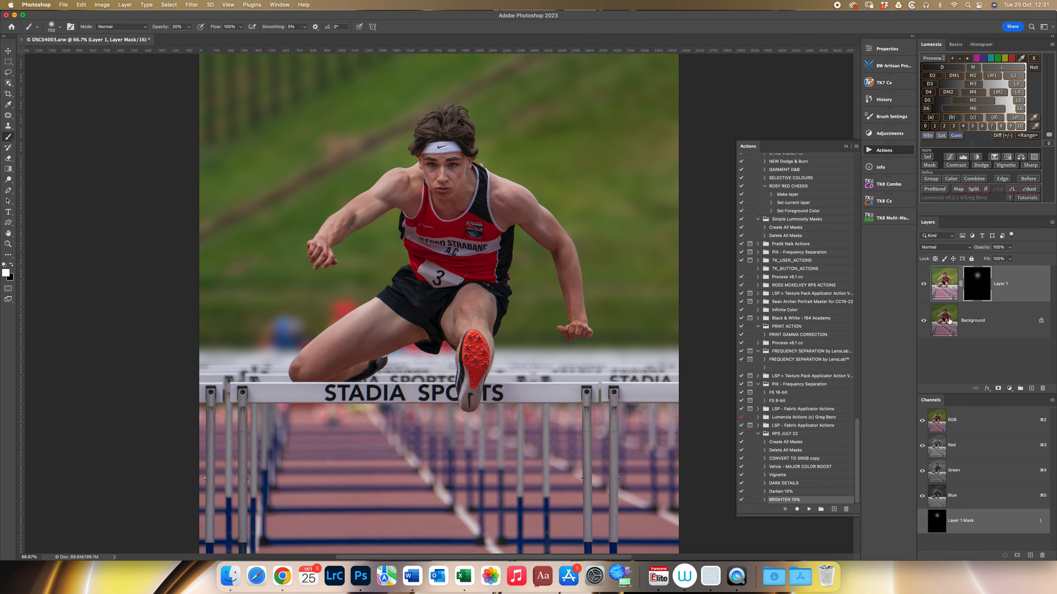
Compare the face with and without the brightening on Layer 1
{"action": "left_click", "coordinate": [944, 284]}
{"action": "left_click", "coordinate": [924, 284]}
{"action": "left_click", "coordinate": [924, 285]}
{"action": "left_click", "coordinate": [923, 285]}
{"action": "left_click", "coordinate": [924, 284]}
{"action": "left_click", "coordinate": [923, 285]}
{"action": "left_click", "coordinate": [924, 285]}
{"action": "left_click", "coordinate": [924, 285]}
{"action": "left_click", "coordinate": [925, 285]}
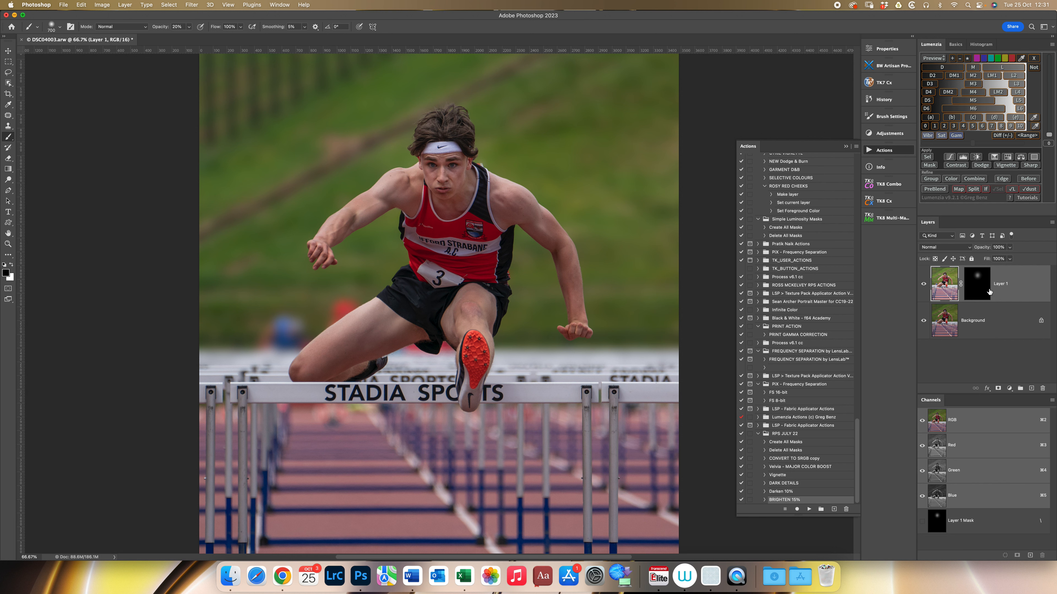
Strengthen the Layer 1 mask with Levels by setting its white input level to 192
{"action": "left_click", "coordinate": [983, 291]}
{"action": "key", "text": "x"}
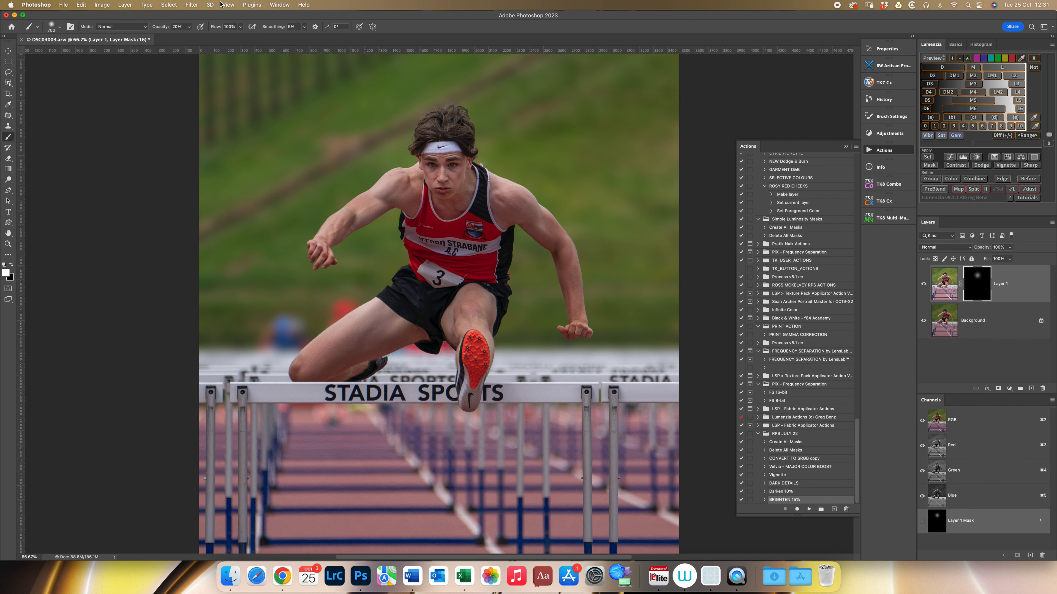
{"action": "left_click", "coordinate": [103, 5]}
{"action": "mouse_move", "coordinate": [133, 28]}
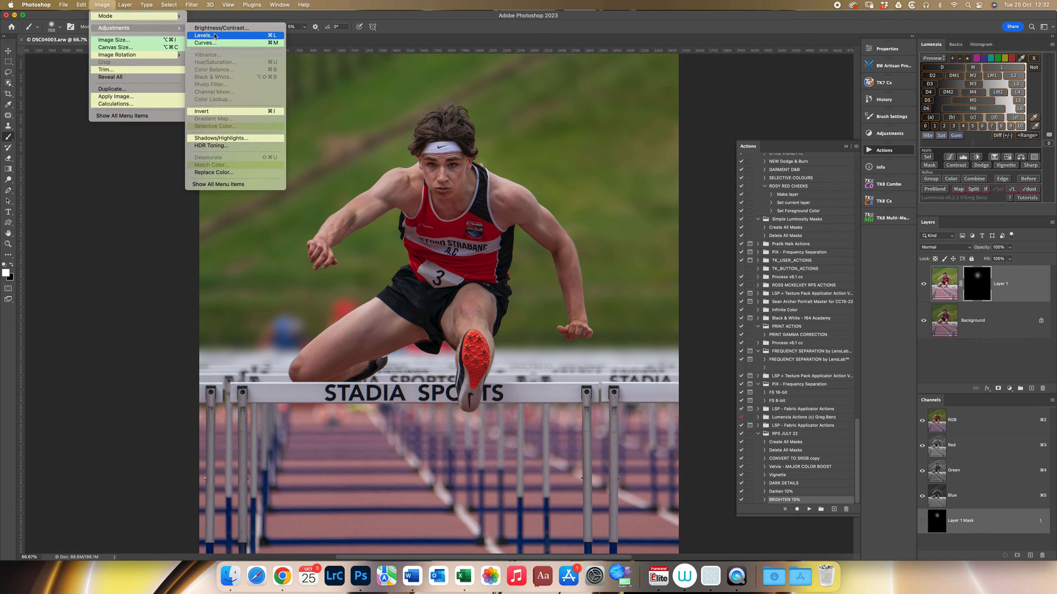
{"action": "left_click_drag", "start_coordinate": [716, 341], "coordinate": [690, 342]}
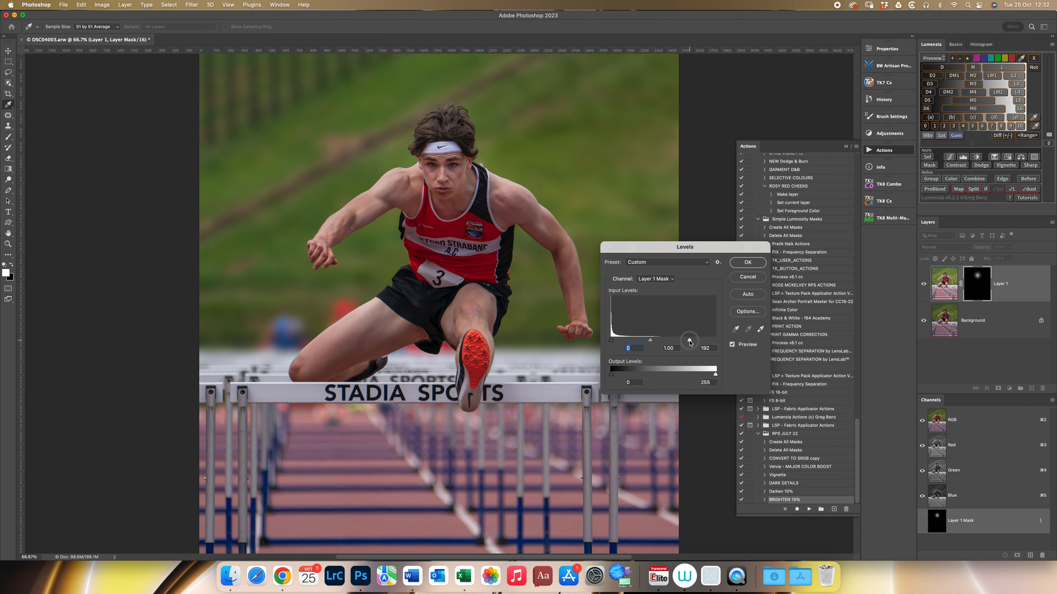
{"action": "left_click", "coordinate": [747, 263]}
Check the strengthened face brightening by comparing with and without Layer 1, and flatten the image
{"action": "left_click", "coordinate": [923, 285]}
{"action": "left_click", "coordinate": [923, 285]}
{"action": "left_click", "coordinate": [923, 285]}
{"action": "left_click", "coordinate": [924, 285]}
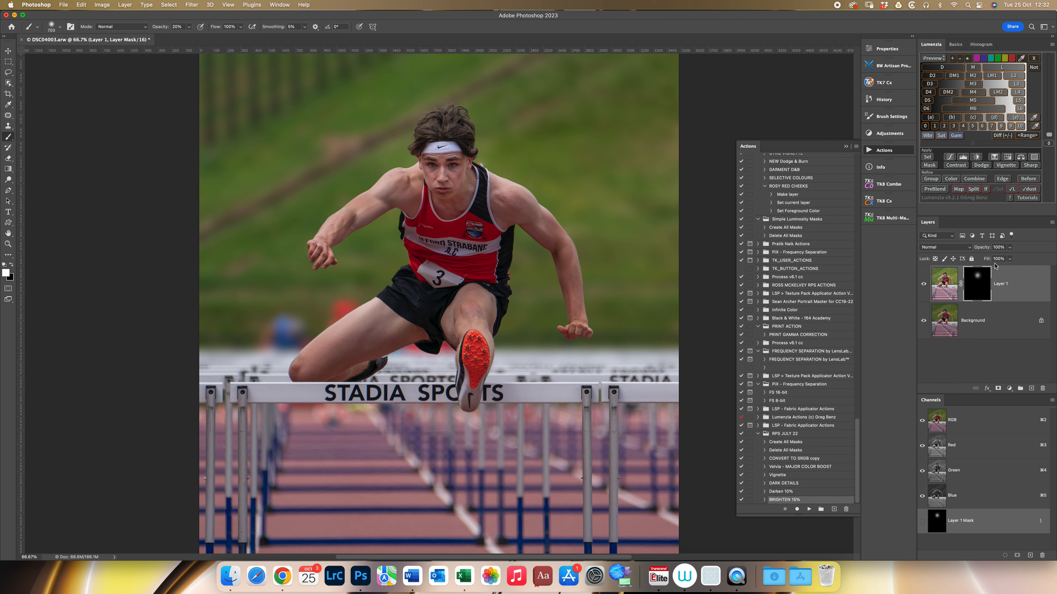
{"action": "key", "text": "v"}
{"action": "left_click", "coordinate": [924, 284]}
{"action": "left_click", "coordinate": [923, 284]}
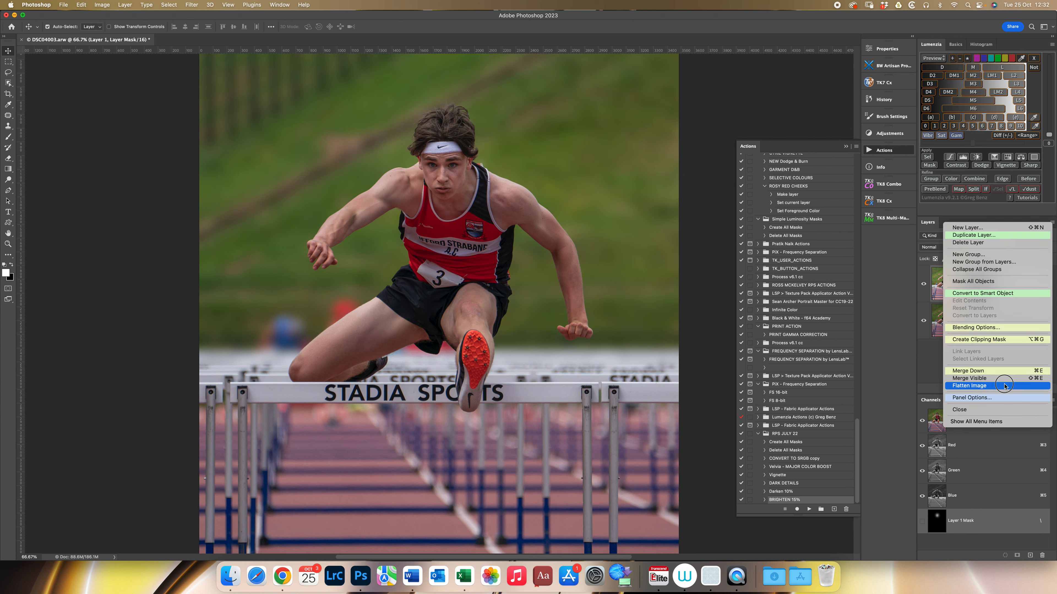
{"action": "left_click", "coordinate": [971, 378]}
Fit the photo in view and compare the original DSC04003.arw history state with Snapshot 1 of the finished retouch
{"action": "key", "text": "super+0"}
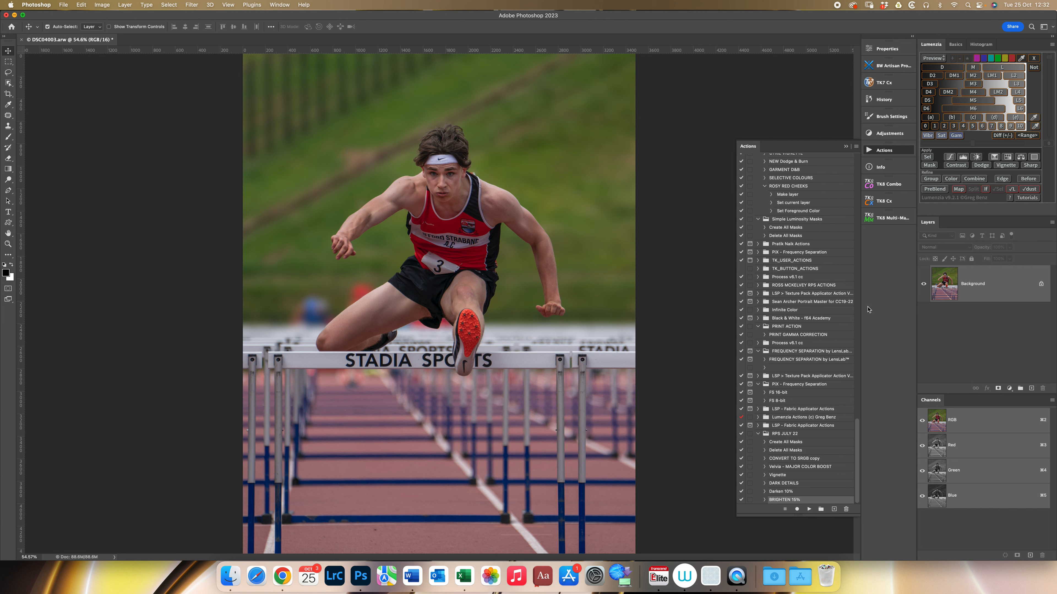
{"action": "left_click", "coordinate": [883, 99]}
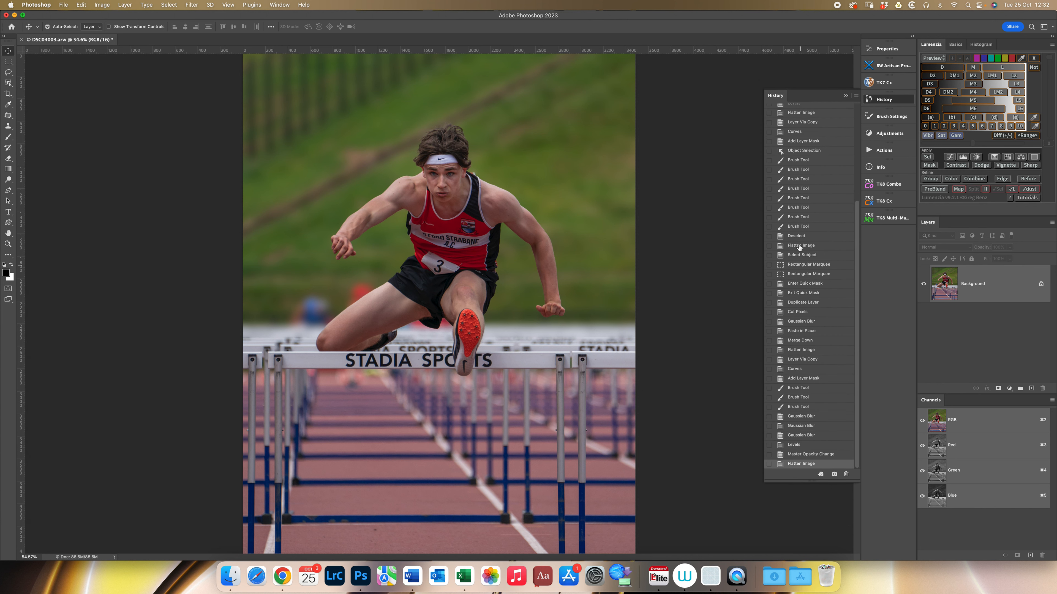
{"action": "scroll", "coordinate": [796, 245], "scroll_direction": "up", "scroll_amount": 10}
{"action": "left_click", "coordinate": [781, 113]}
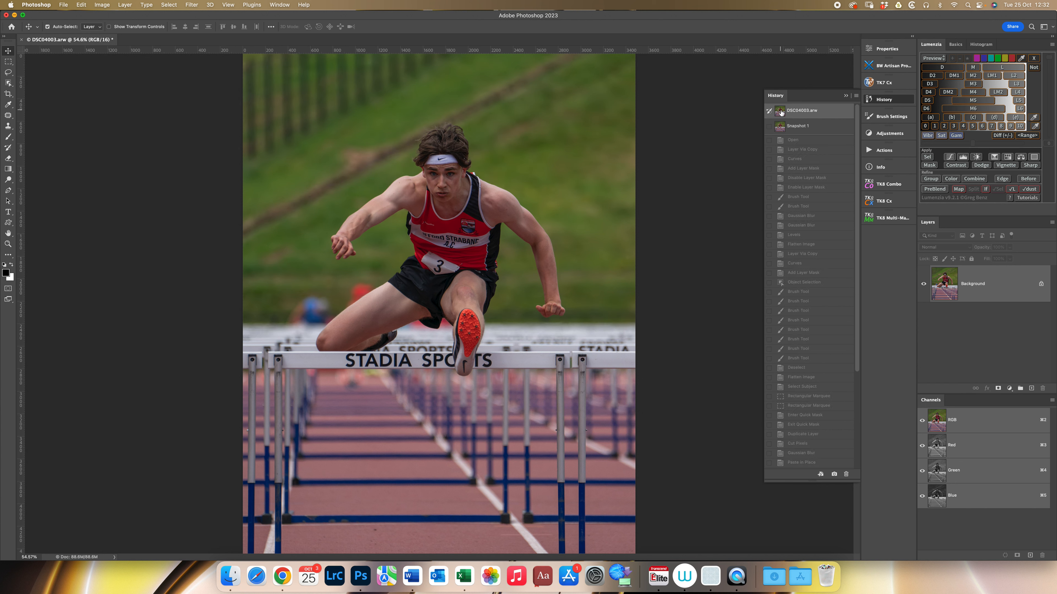
{"action": "left_click", "coordinate": [781, 129]}
{"action": "left_click", "coordinate": [781, 116]}
{"action": "left_click", "coordinate": [781, 132]}
{"action": "left_click", "coordinate": [780, 117]}
{"action": "left_click", "coordinate": [780, 132]}
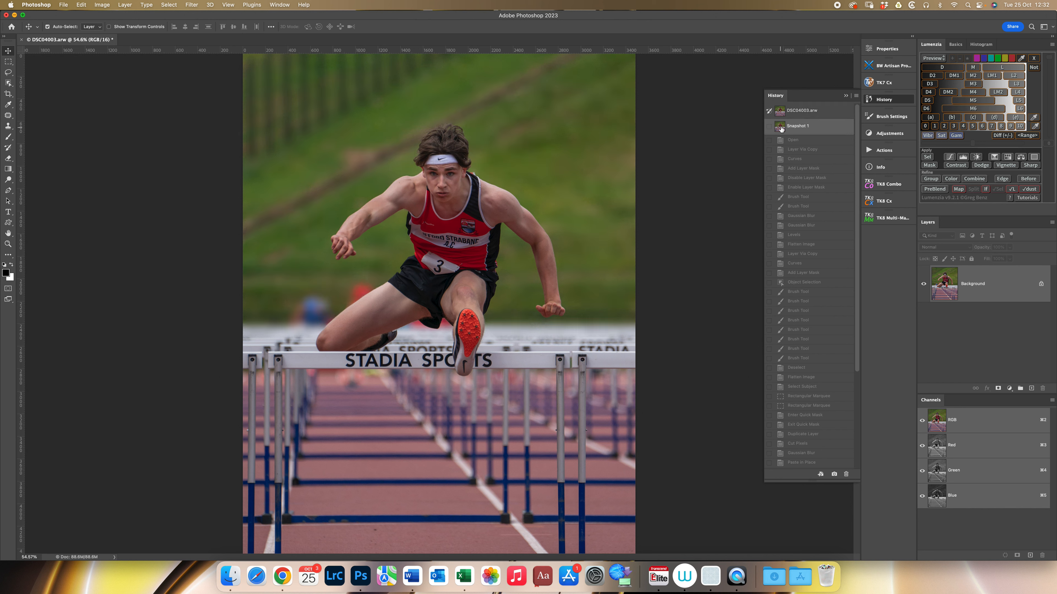